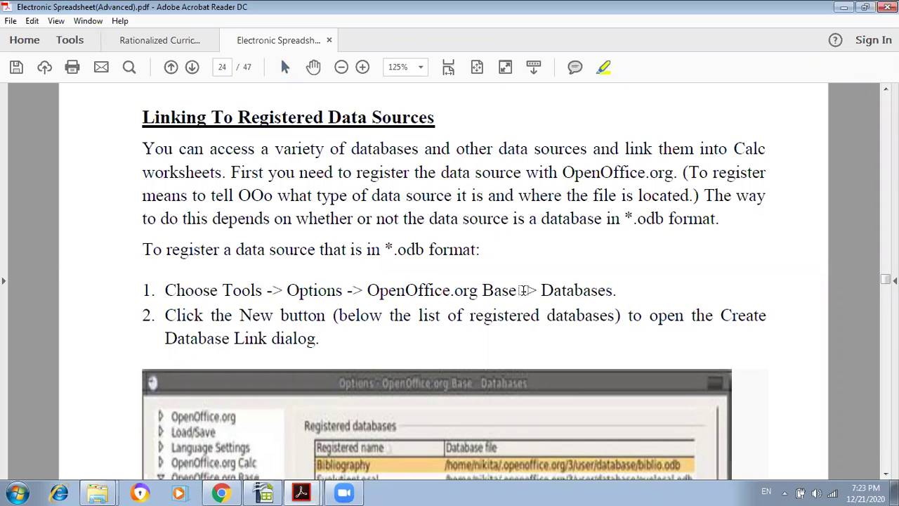
Step: Highlight "Office.org Base" in the first instruction for registering a data source in *.odb format
{"action": "double_click", "coordinate": [519, 292]}
{"action": "left_click_drag", "start_coordinate": [409, 294], "coordinate": [407, 295]}
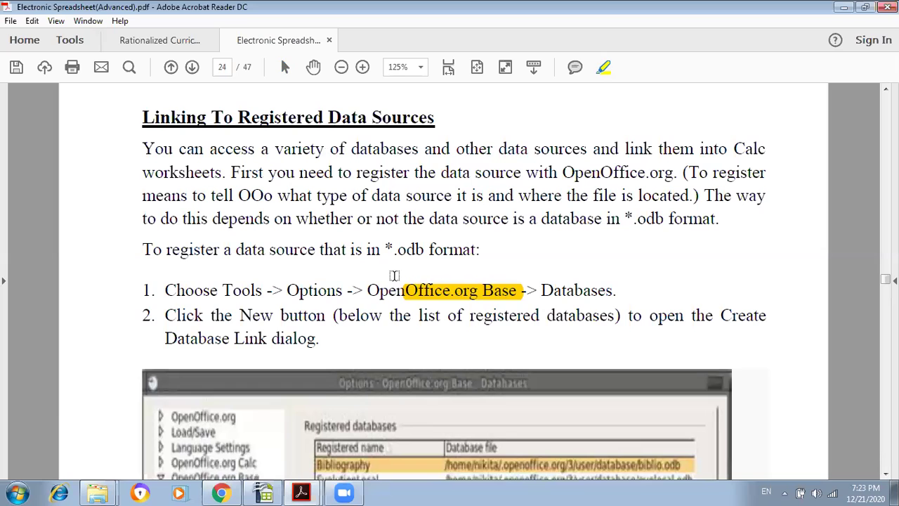
{"action": "scroll", "coordinate": [394, 274], "scroll_direction": "down", "scroll_amount": 3}
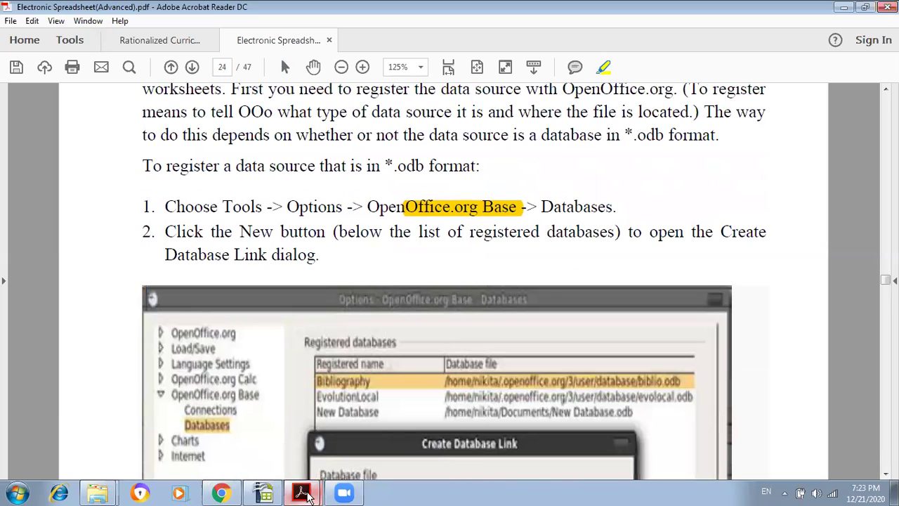
Step: Switch to first.ods in OpenOffice Calc and open Sheet2
{"action": "mouse_move", "coordinate": [260, 494]}
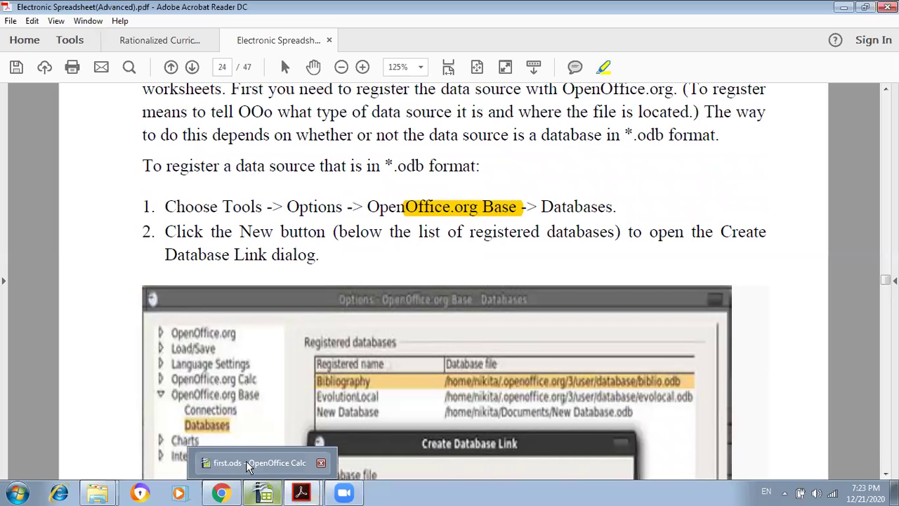
{"action": "left_click", "coordinate": [249, 466]}
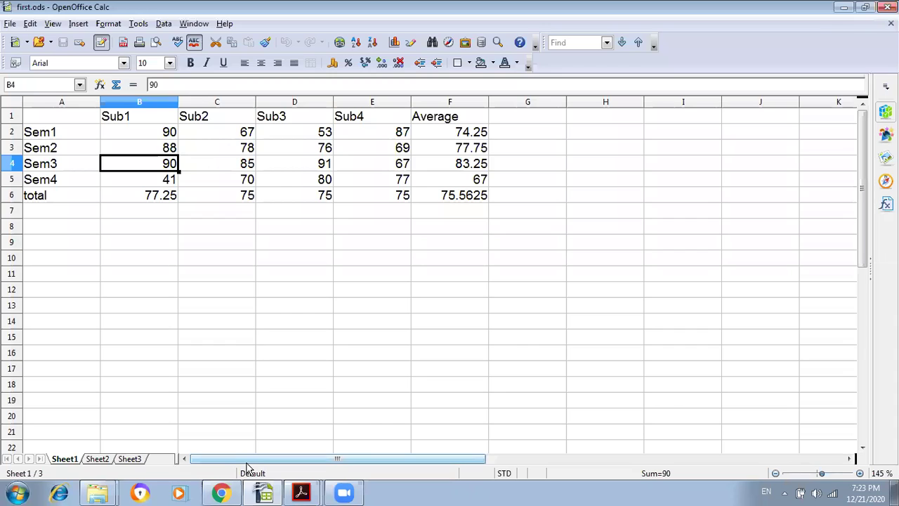
{"action": "left_click", "coordinate": [99, 458]}
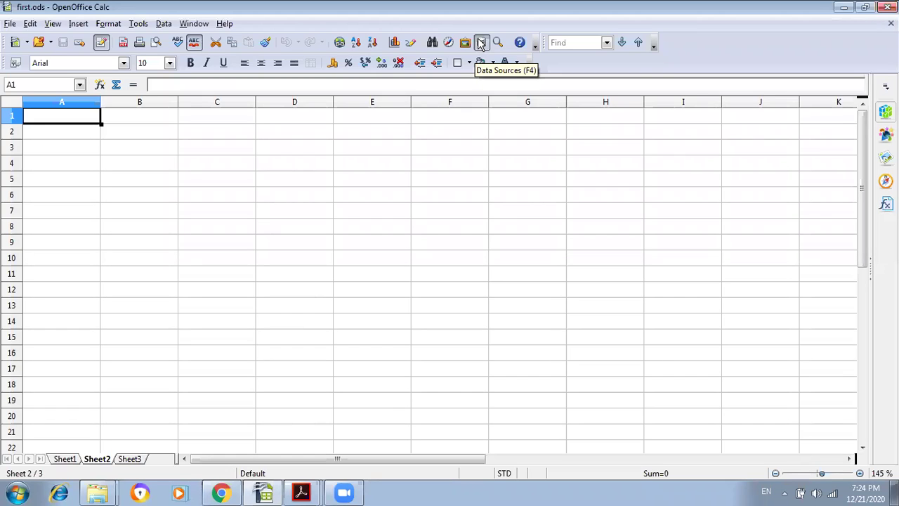
Step: Review the list of registered databases in the OpenOffice Base options and close the dialog
{"action": "left_click", "coordinate": [62, 28]}
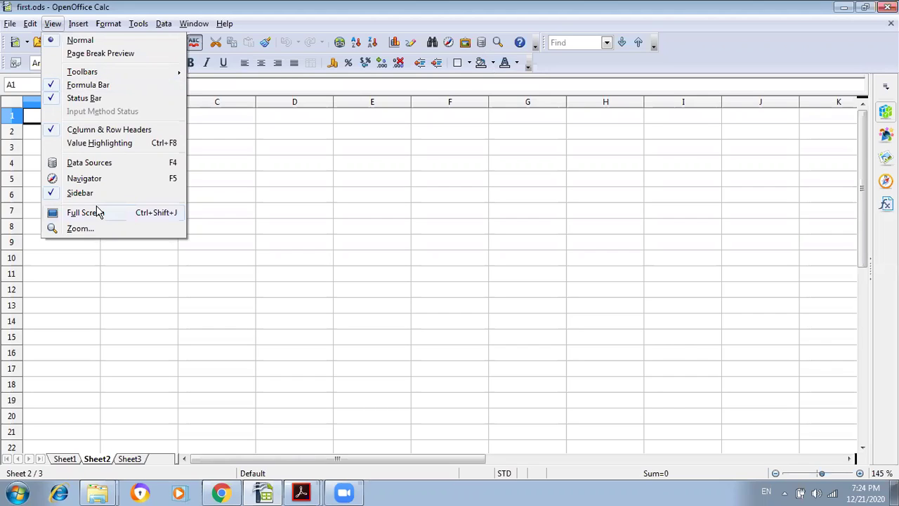
{"action": "left_click", "coordinate": [140, 24]}
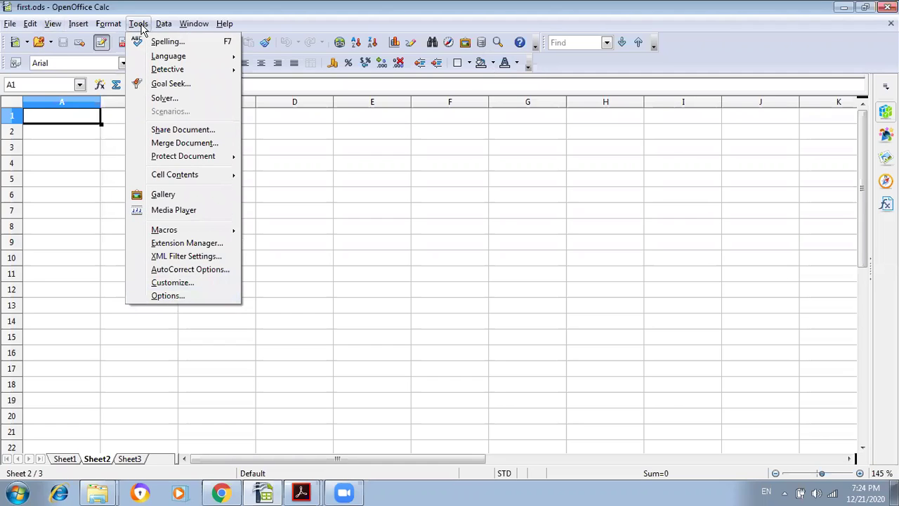
{"action": "left_click", "coordinate": [168, 296]}
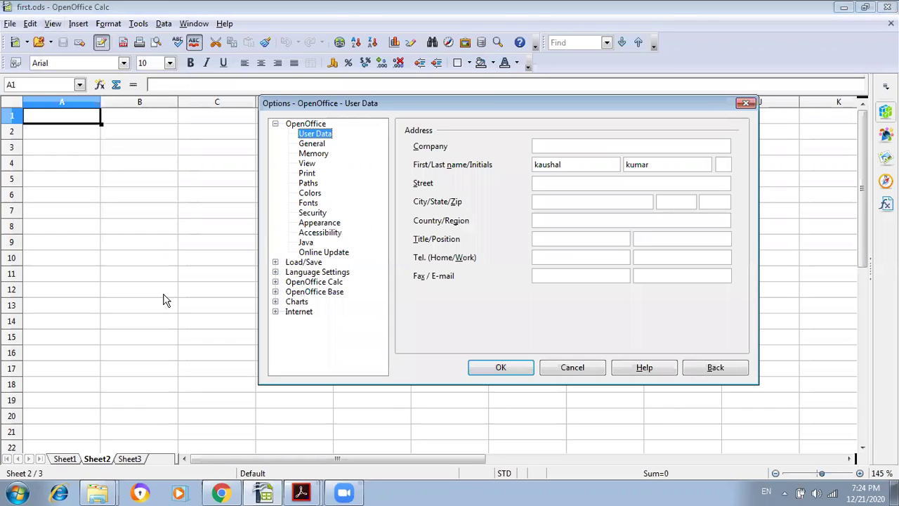
{"action": "left_click", "coordinate": [276, 292]}
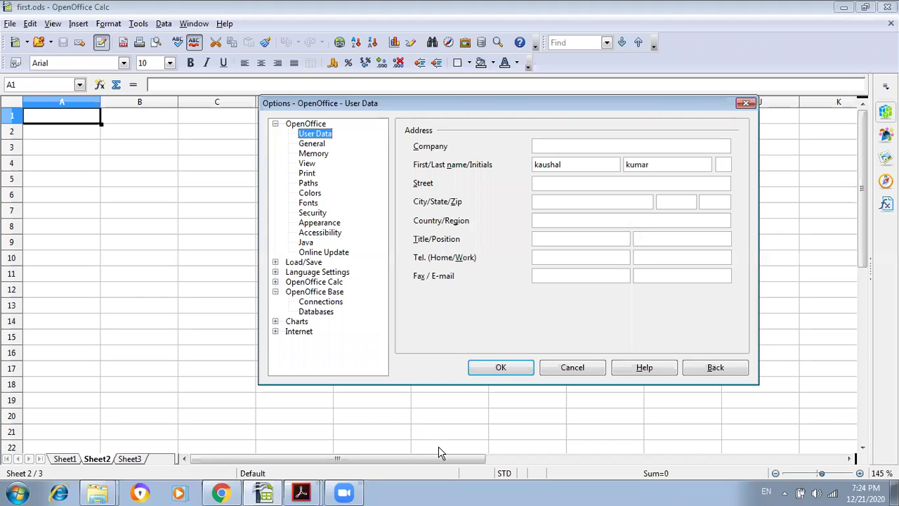
{"action": "left_click", "coordinate": [327, 317]}
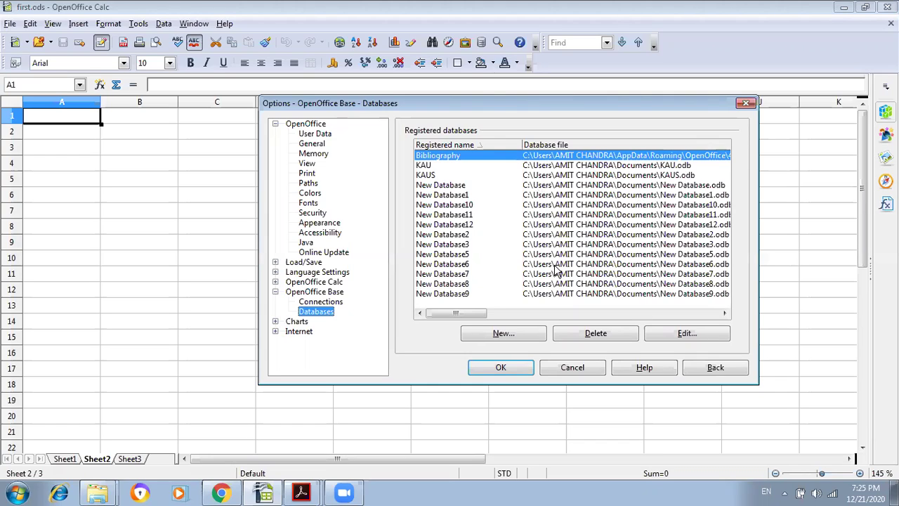
{"action": "left_click", "coordinate": [499, 368]}
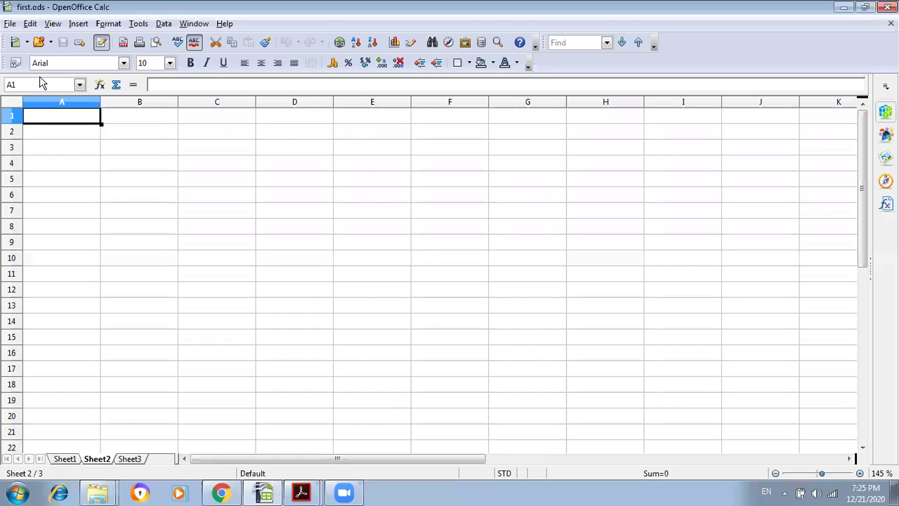
Step: Show the Data Sources view above Sheet2 and browse the registered databases
{"action": "left_click", "coordinate": [53, 26]}
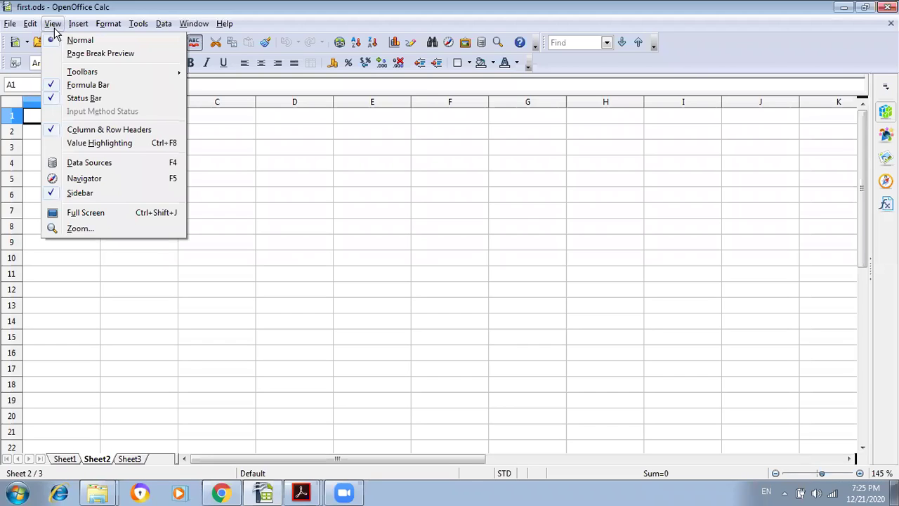
{"action": "left_click", "coordinate": [91, 162]}
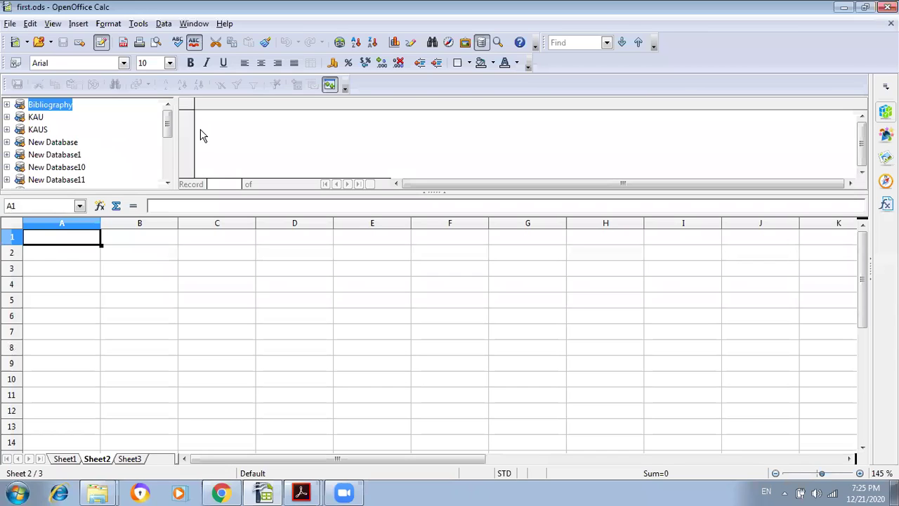
{"action": "left_click", "coordinate": [168, 165]}
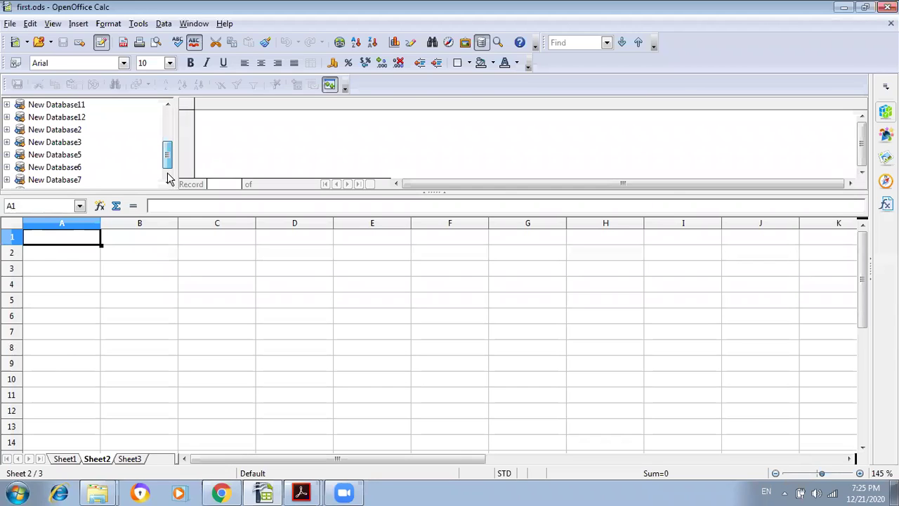
{"action": "scroll", "coordinate": [168, 177], "scroll_direction": "up", "scroll_amount": 2}
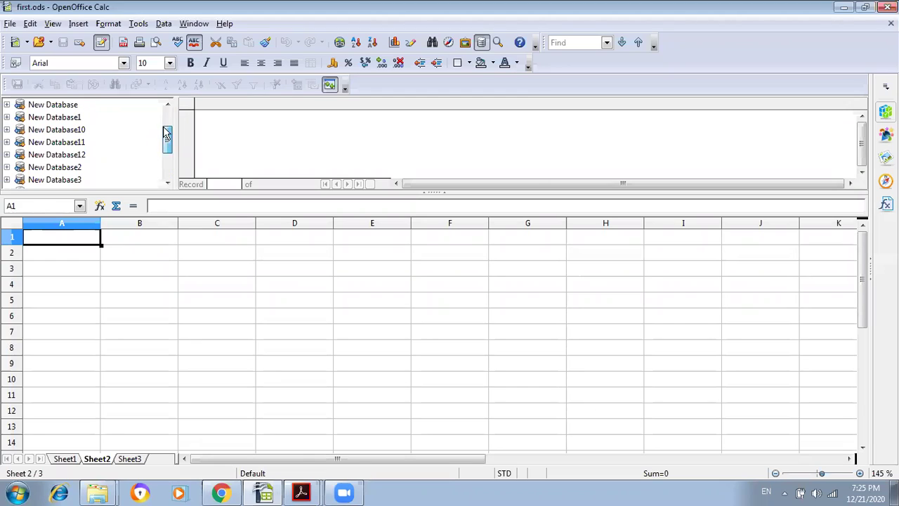
{"action": "scroll", "coordinate": [168, 115], "scroll_direction": "up", "scroll_amount": 1}
{"action": "scroll", "coordinate": [169, 144], "scroll_direction": "down", "scroll_amount": 1}
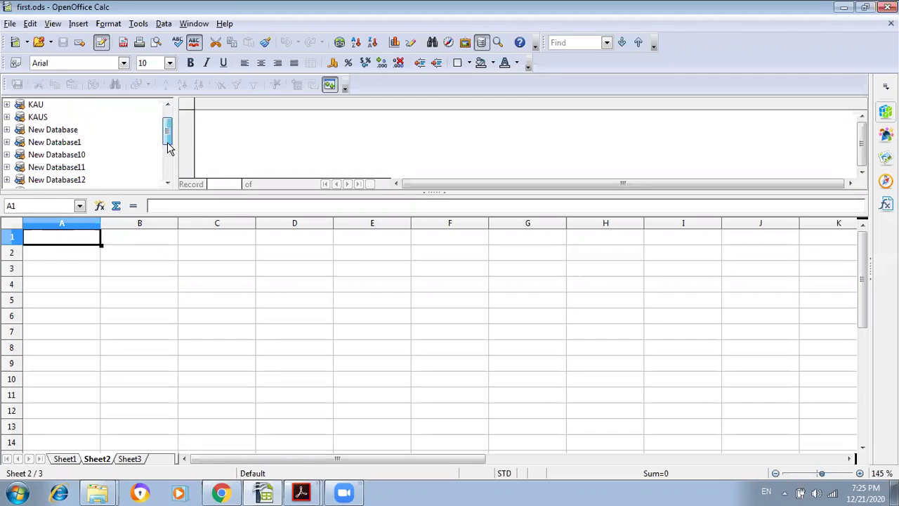
{"action": "left_click", "coordinate": [169, 161]}
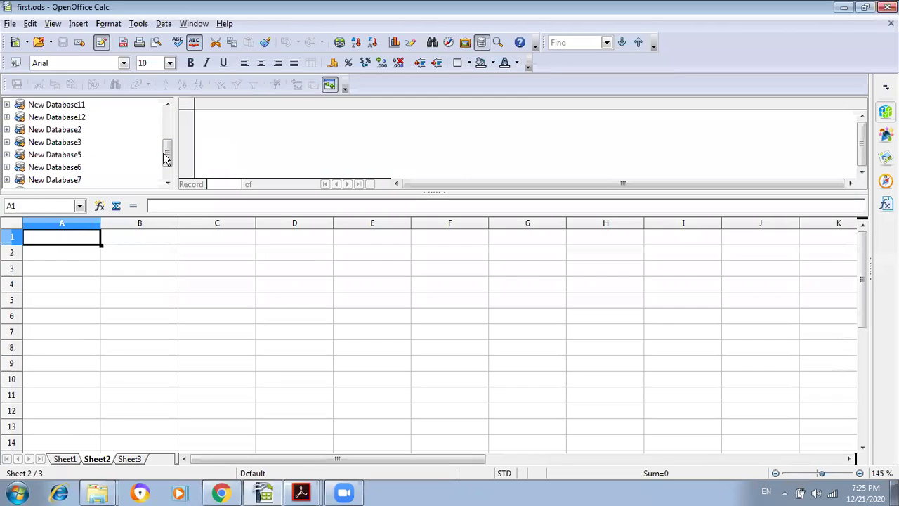
{"action": "scroll", "coordinate": [166, 155], "scroll_direction": "up", "scroll_amount": 1}
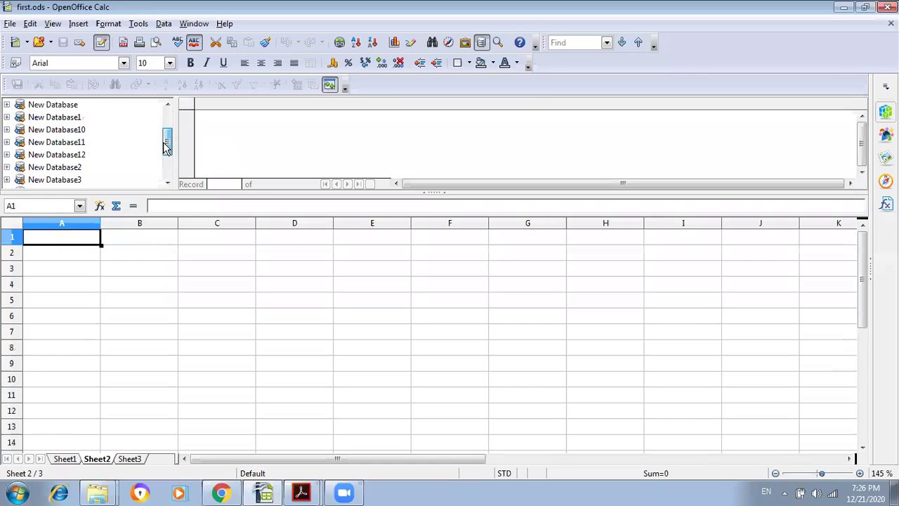
Step: Expand the tables of New Database11 and display the records of Table1
{"action": "left_click", "coordinate": [7, 143]}
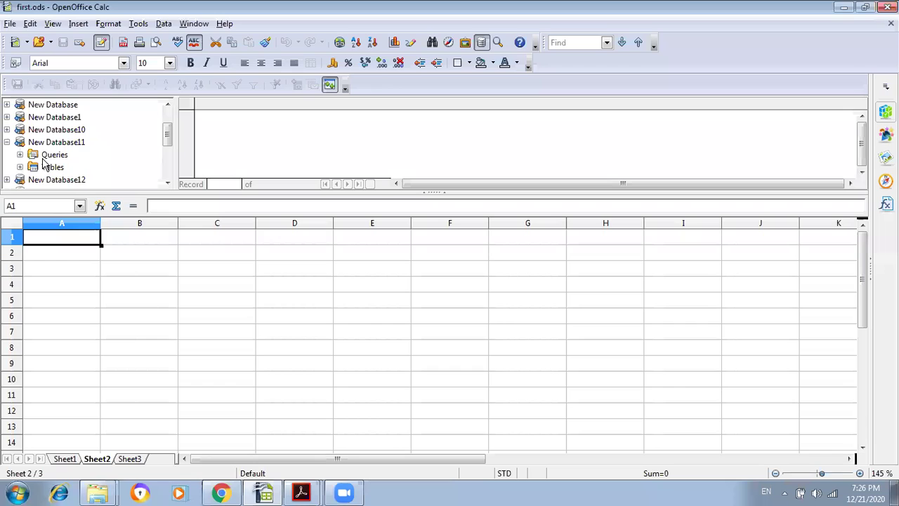
{"action": "left_click", "coordinate": [19, 167]}
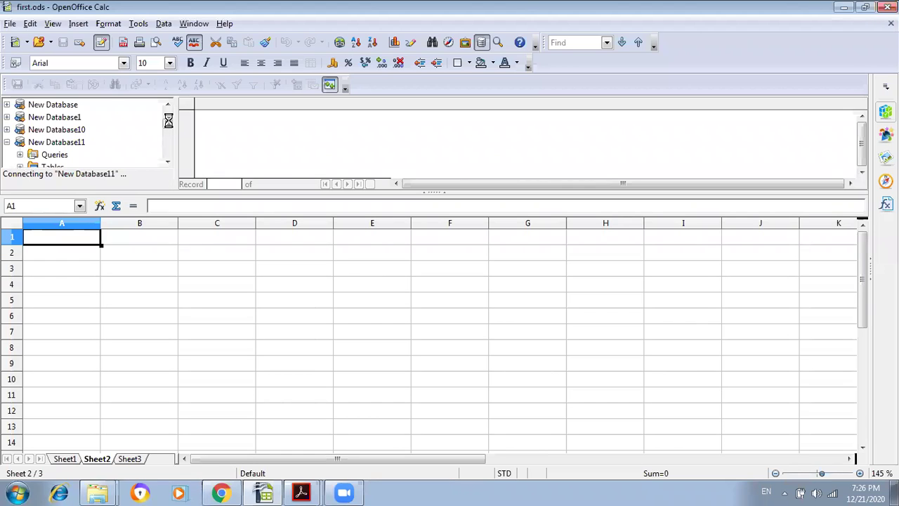
{"action": "scroll", "coordinate": [167, 137], "scroll_direction": "down", "scroll_amount": 1}
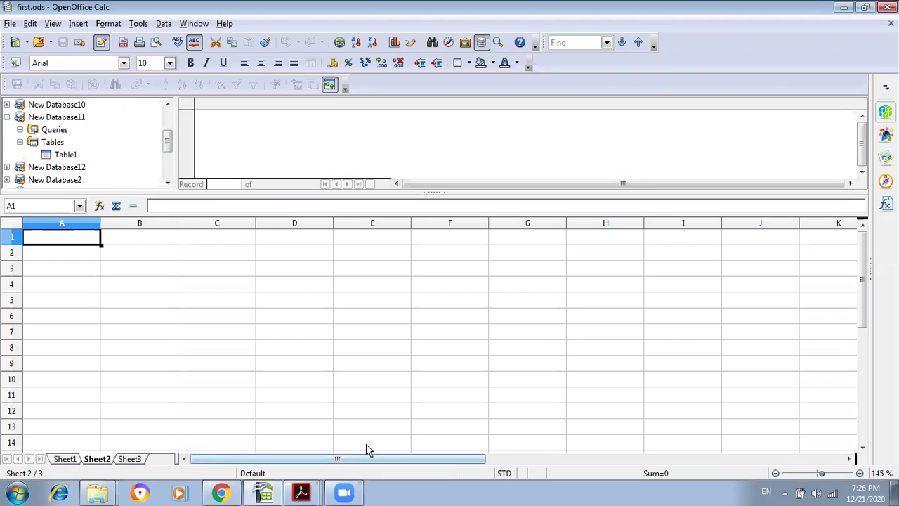
{"action": "left_click", "coordinate": [64, 155]}
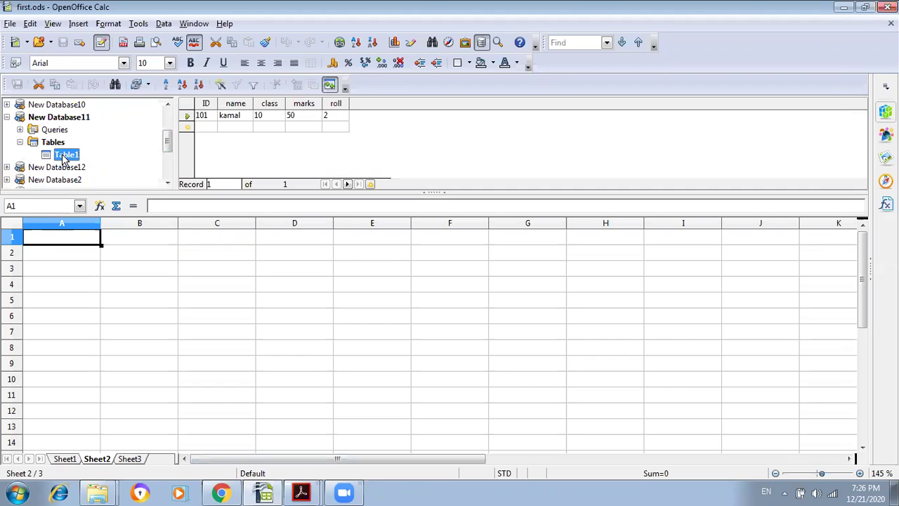
Step: Select all records of Table1 and insert them with their column headings into Sheet2 starting at cell A1
{"action": "left_click", "coordinate": [185, 106]}
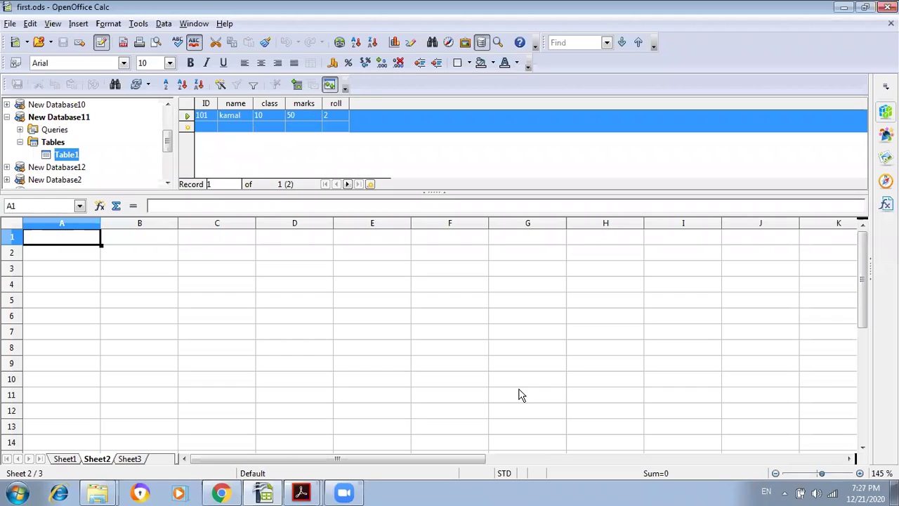
{"action": "left_click", "coordinate": [186, 105]}
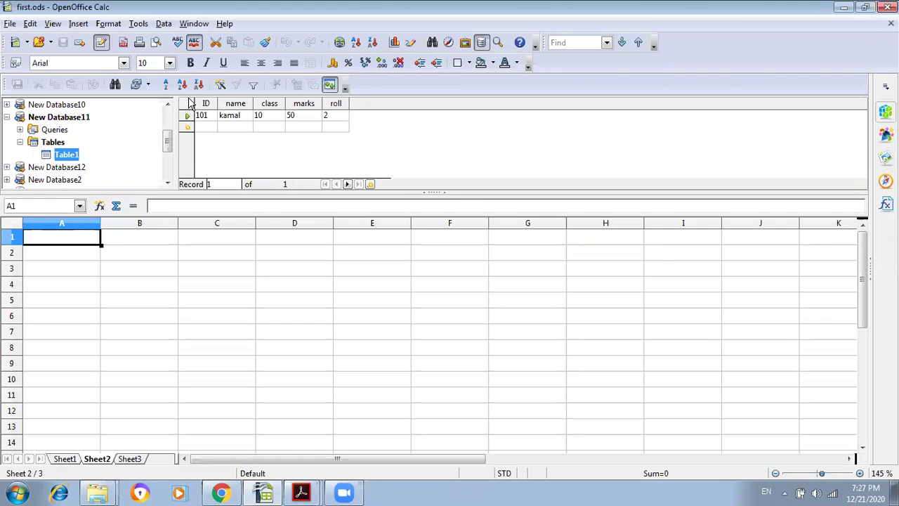
{"action": "left_click", "coordinate": [182, 105]}
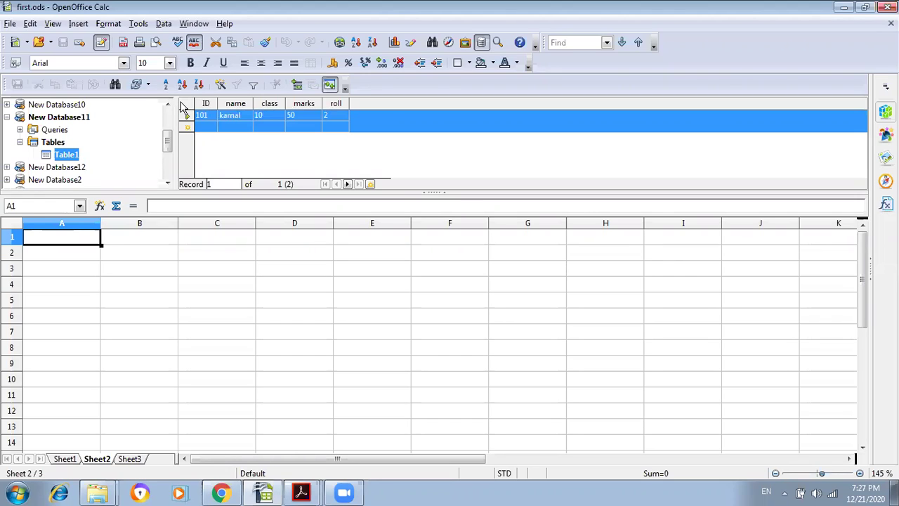
{"action": "left_click", "coordinate": [296, 85]}
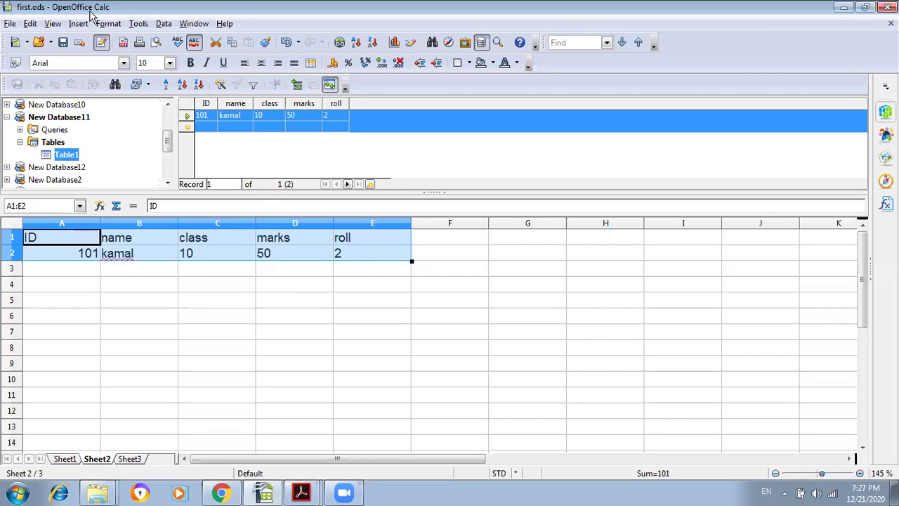
Step: Start a new database with the Database Wizard, registering it in OpenOffice and opening it for editing after saving
{"action": "left_click", "coordinate": [10, 25]}
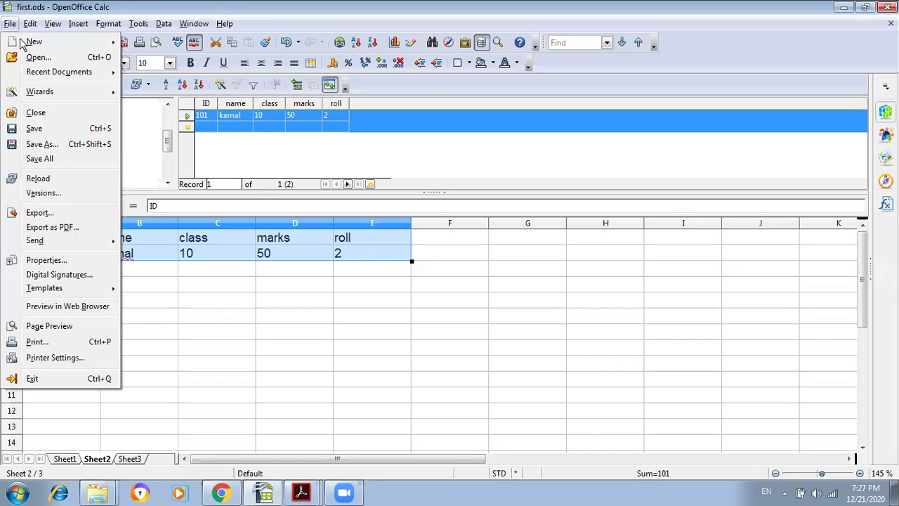
{"action": "mouse_move", "coordinate": [24, 46]}
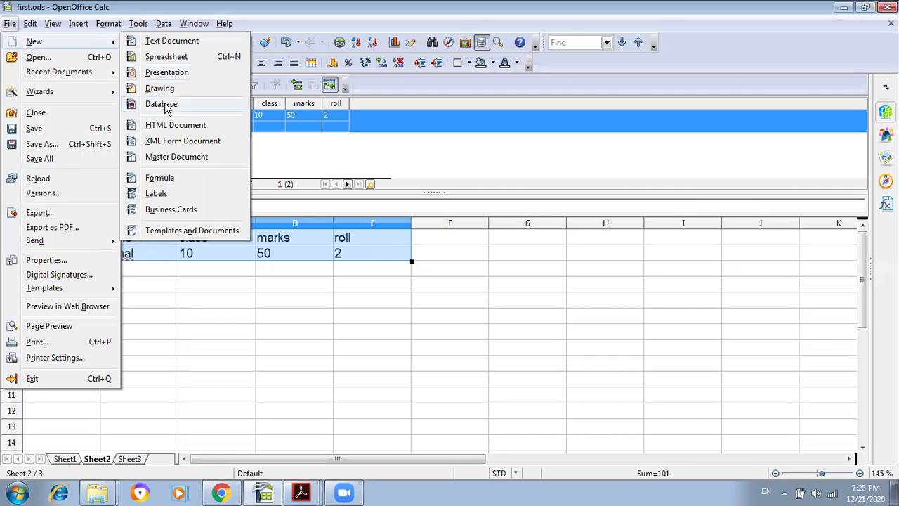
{"action": "left_click", "coordinate": [160, 104]}
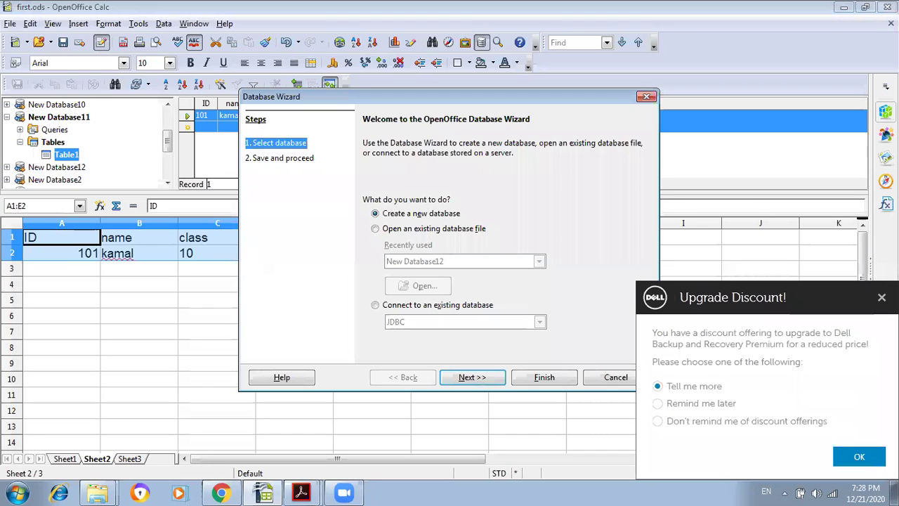
{"action": "left_click", "coordinate": [881, 299]}
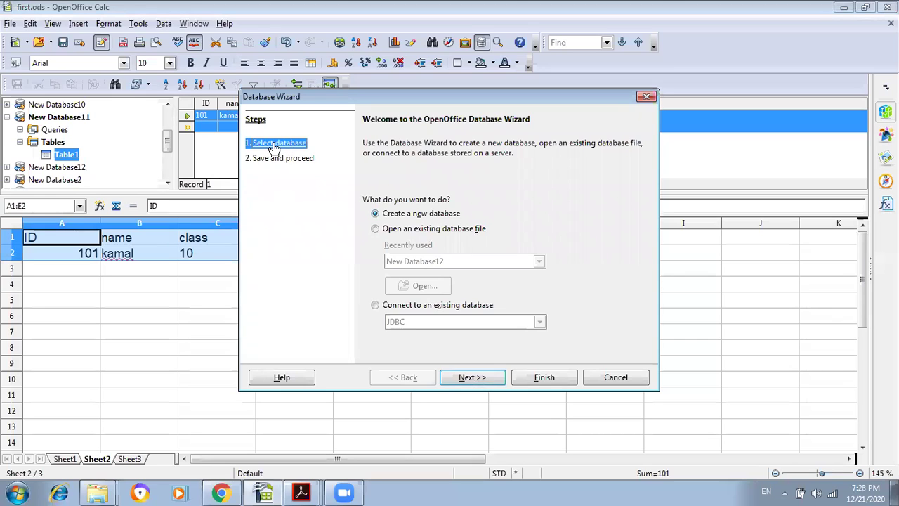
{"action": "left_click", "coordinate": [473, 378]}
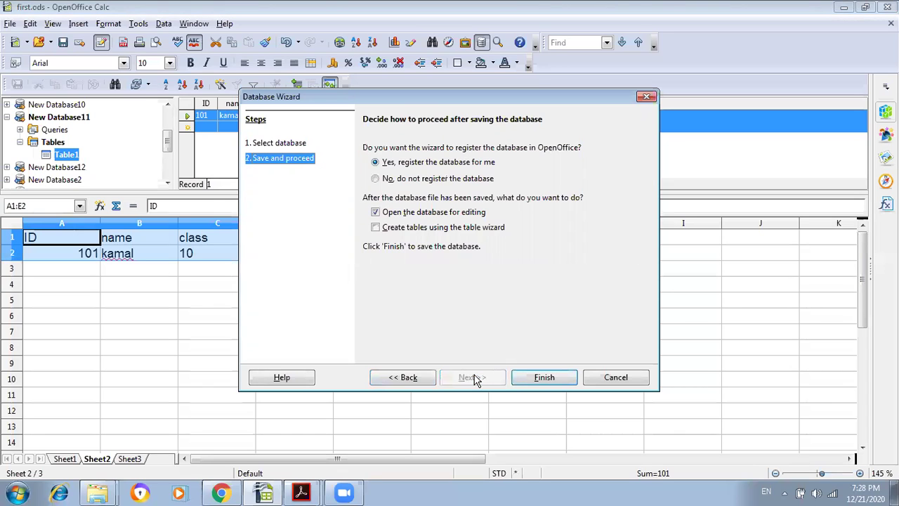
{"action": "left_click", "coordinate": [546, 379]}
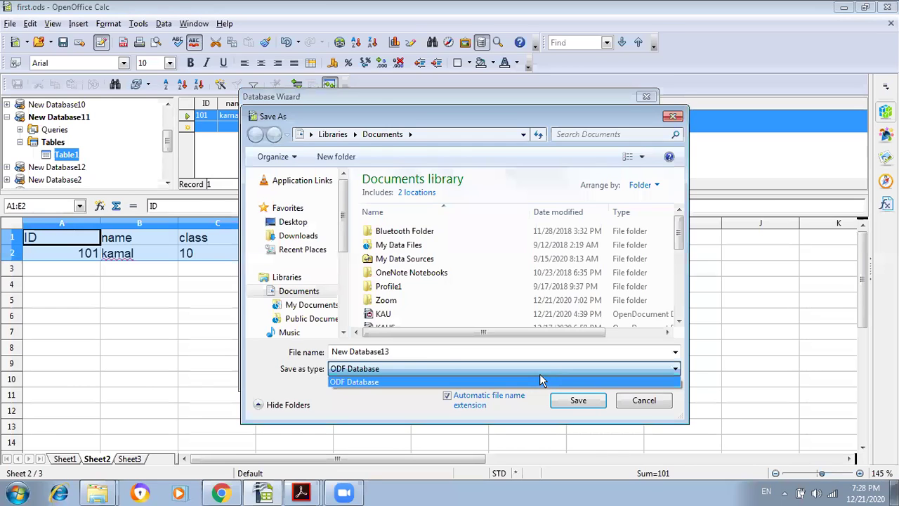
{"action": "left_click", "coordinate": [425, 350]}
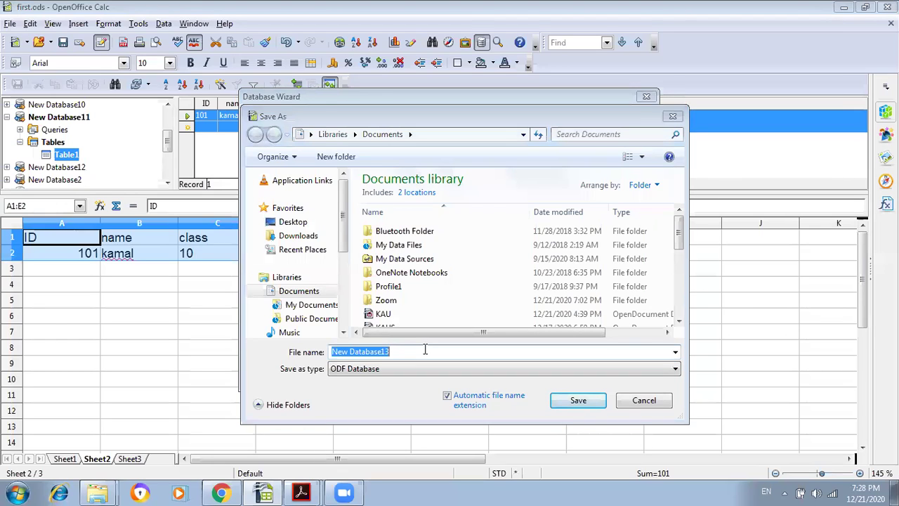
{"action": "type", "text": "St"}
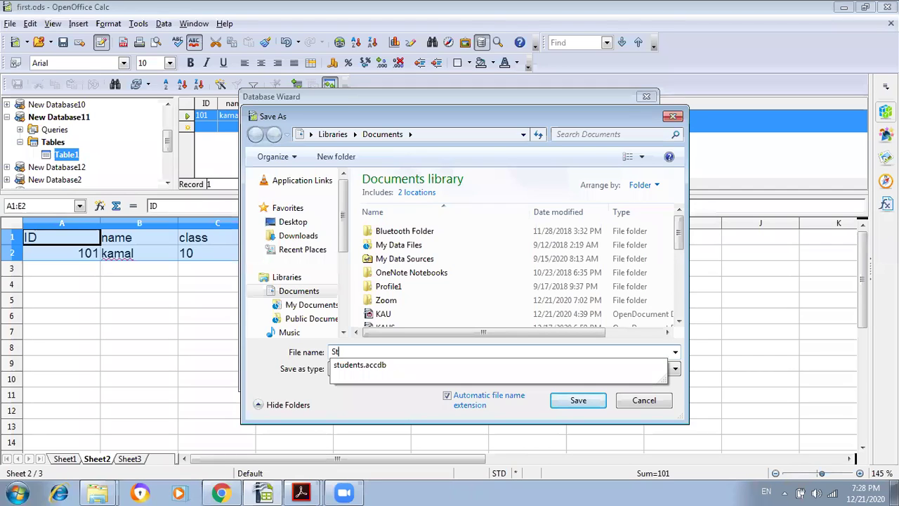
{"action": "type", "text": "udent"}
{"action": "key", "text": "BackSpace"}
{"action": "key", "text": "BackSpace"}
{"action": "key", "text": "BackSpace"}
{"action": "key", "text": "BackSpace"}
{"action": "key", "text": "BackSpace"}
{"action": "key", "text": "BackSpace"}
{"action": "key", "text": "BackSpace"}
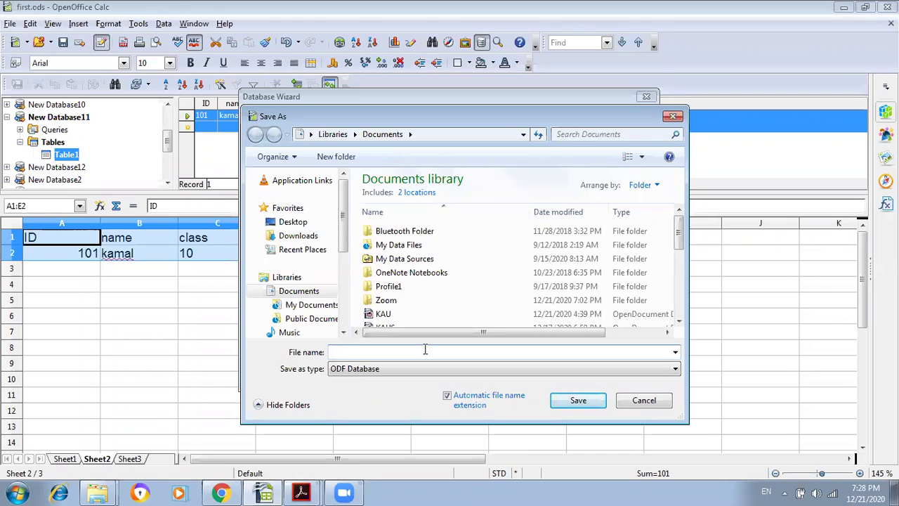
{"action": "type", "text": "in"}
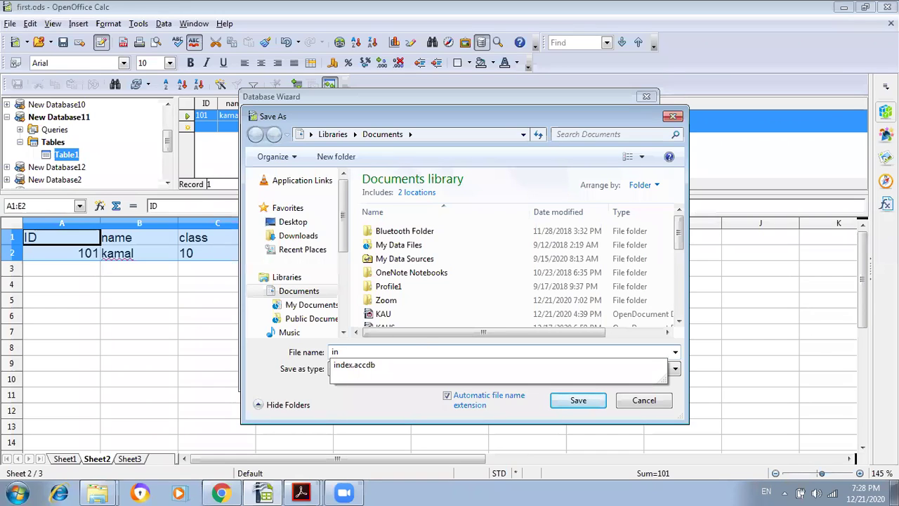
{"action": "key", "text": "BackSpace"}
{"action": "key", "text": "BackSpace"}
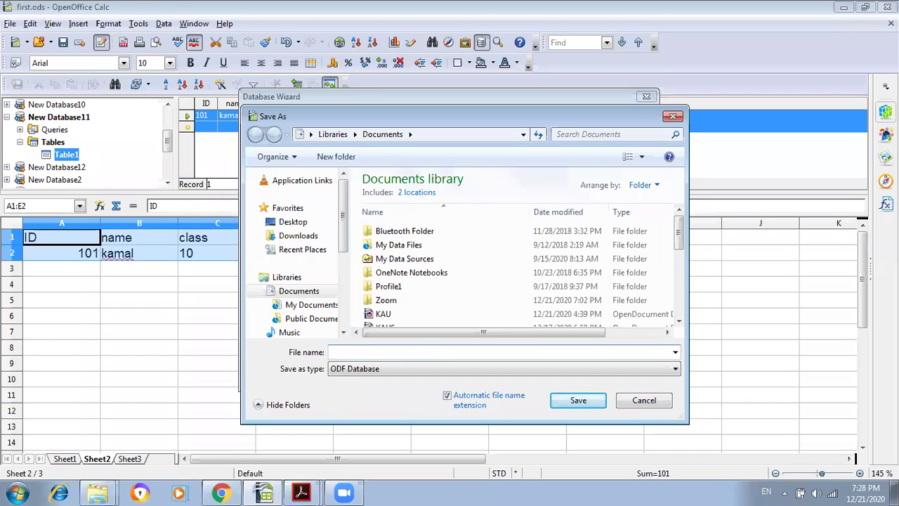
Step: Save the database file as record in the Documents library and finish the Database Wizard
{"action": "type", "text": "record"}
{"action": "left_click", "coordinate": [580, 402]}
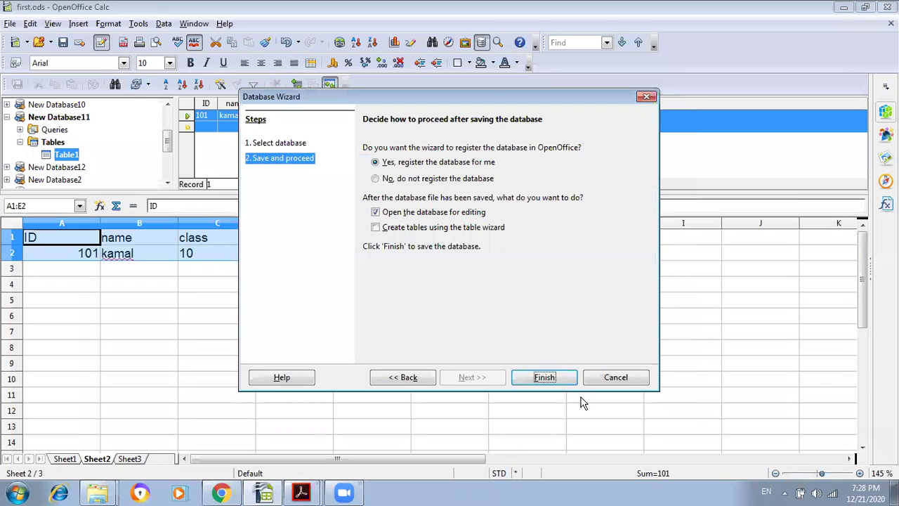
{"action": "left_click", "coordinate": [544, 379]}
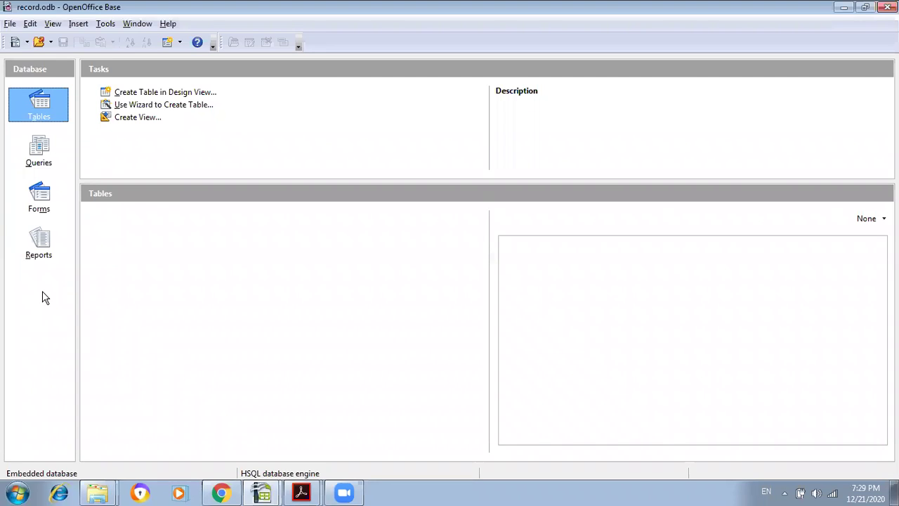
Step: Create a table in Design View and add a Name field with the type Text [ VARCHAR ]
{"action": "left_click", "coordinate": [43, 106]}
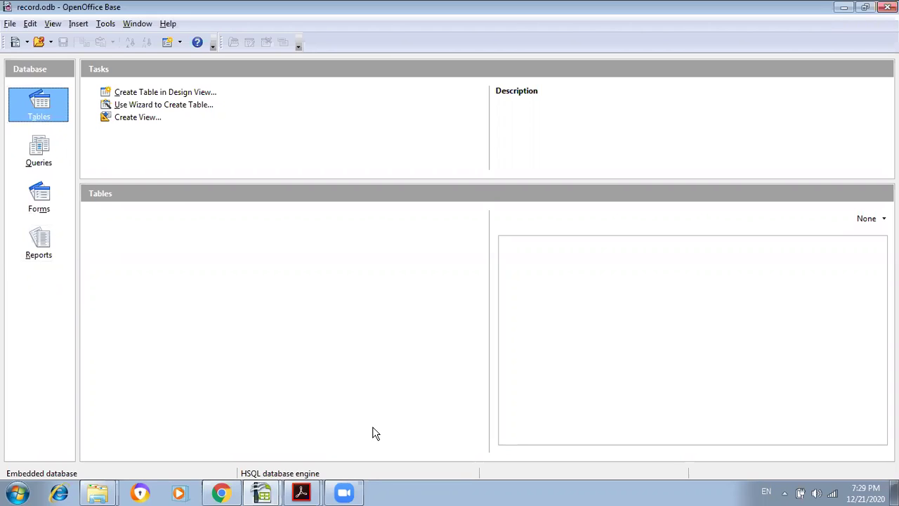
{"action": "left_click", "coordinate": [159, 97]}
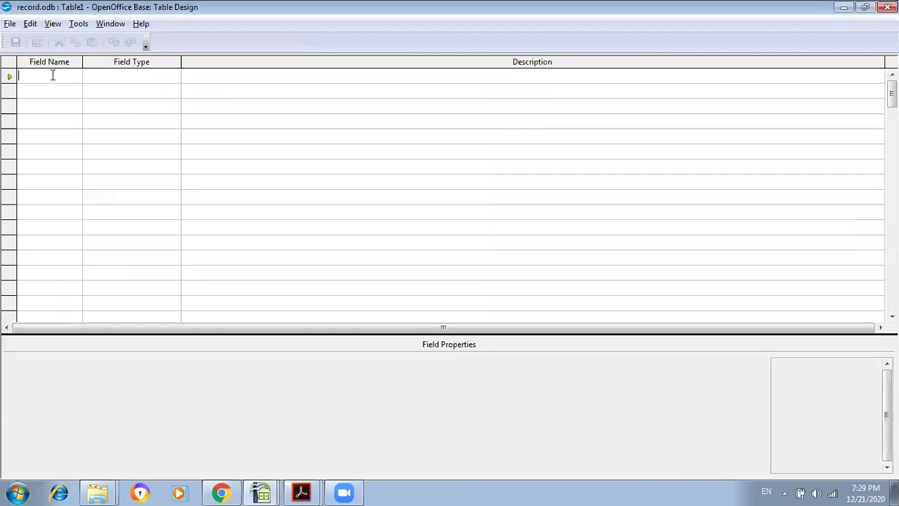
{"action": "type", "text": "Name"}
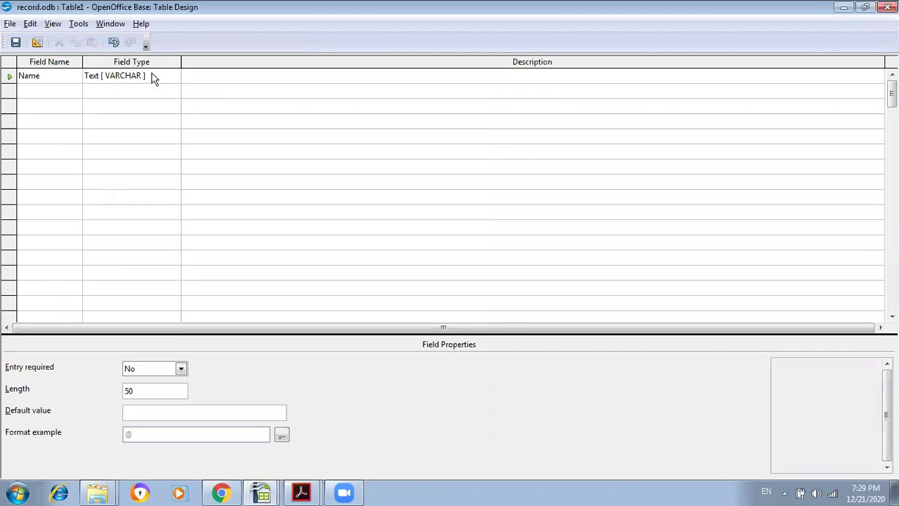
{"action": "left_click", "coordinate": [176, 76]}
{"action": "left_click", "coordinate": [176, 76]}
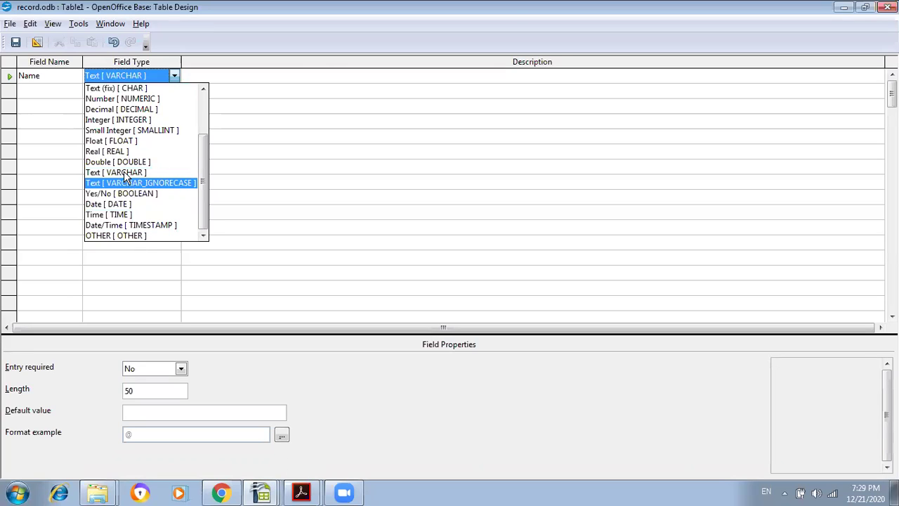
{"action": "left_click", "coordinate": [80, 129]}
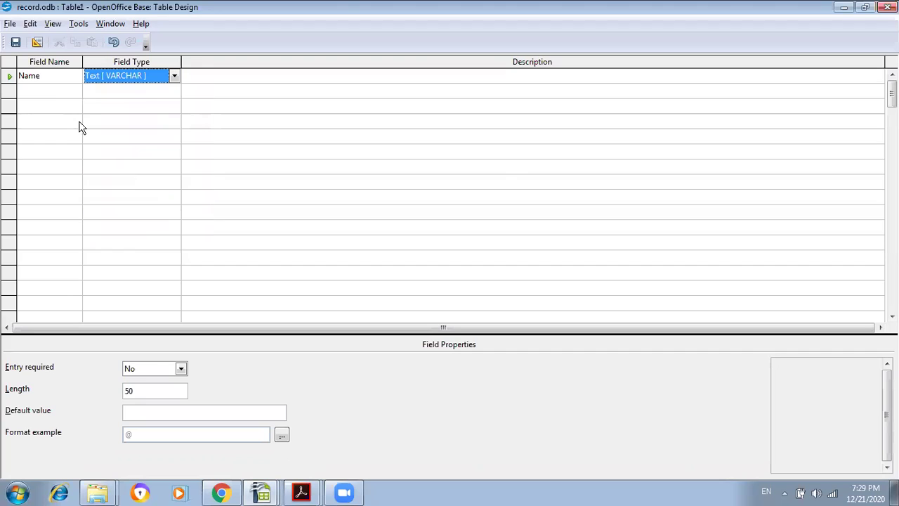
Step: Add a class field of type Text [ VARCHAR ] and a marks field of type Float [ FLOAT ]
{"action": "left_click", "coordinate": [55, 92]}
{"action": "type", "text": "cl"}
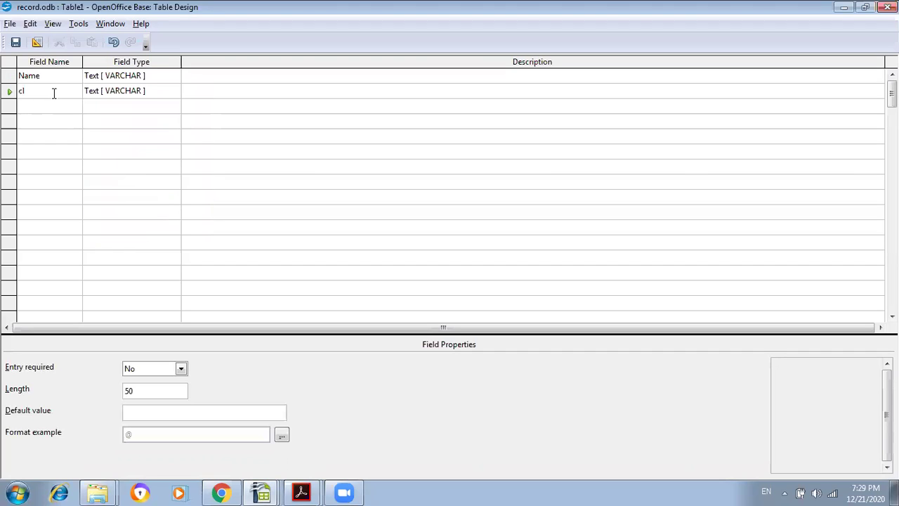
{"action": "type", "text": "ass"}
{"action": "left_click", "coordinate": [47, 107]}
{"action": "type", "text": "marks"}
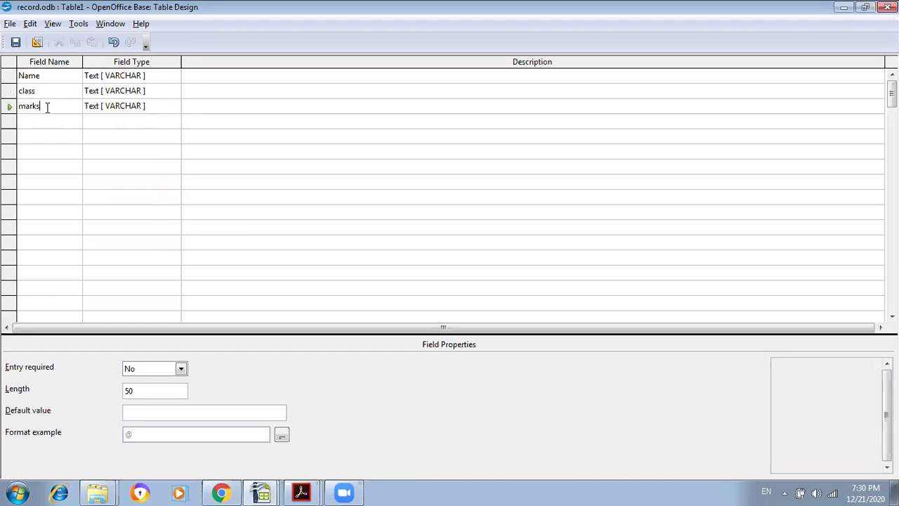
{"action": "left_click", "coordinate": [153, 111]}
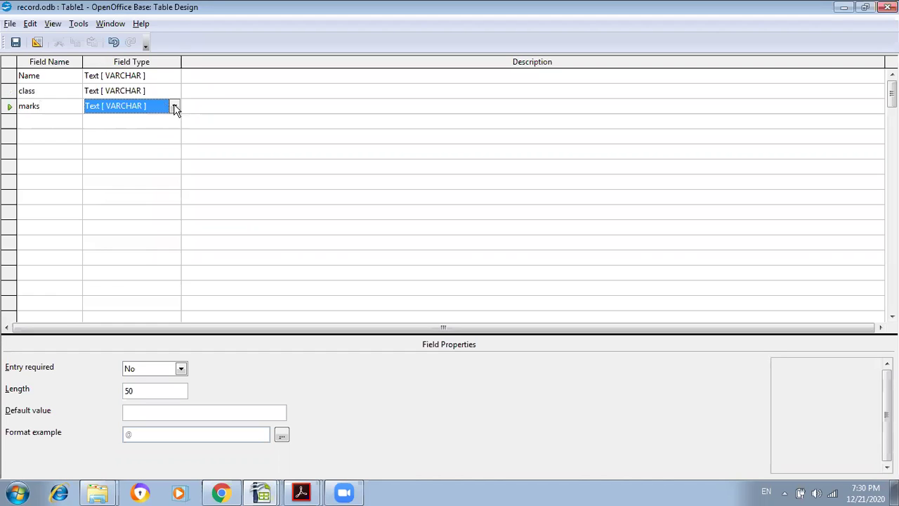
{"action": "left_click", "coordinate": [175, 107]}
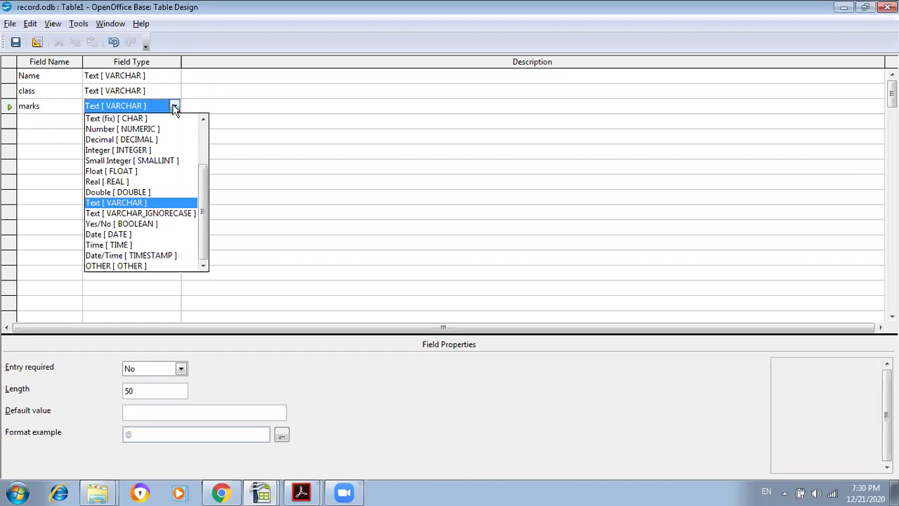
{"action": "left_click", "coordinate": [136, 172]}
Step: Add a Roll field below marks with the type Number [ NUMERIC ]
{"action": "left_click", "coordinate": [53, 121]}
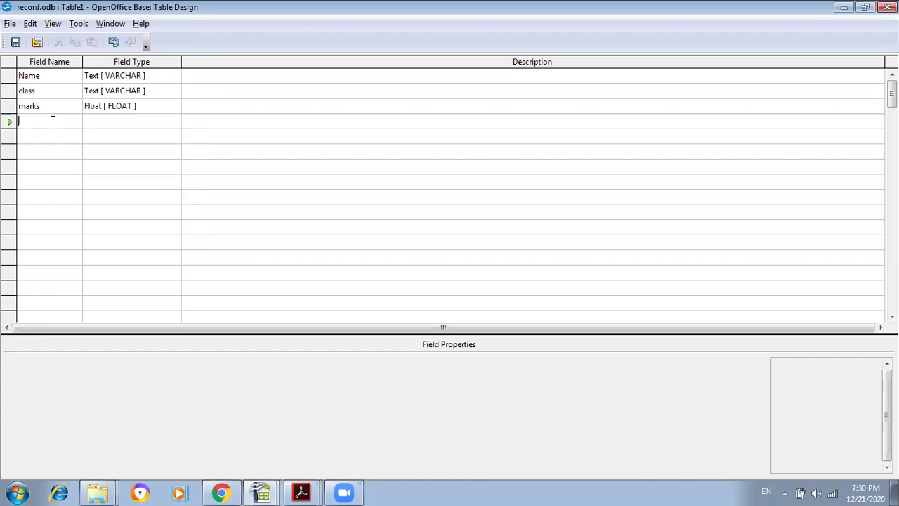
{"action": "type", "text": "Roll"}
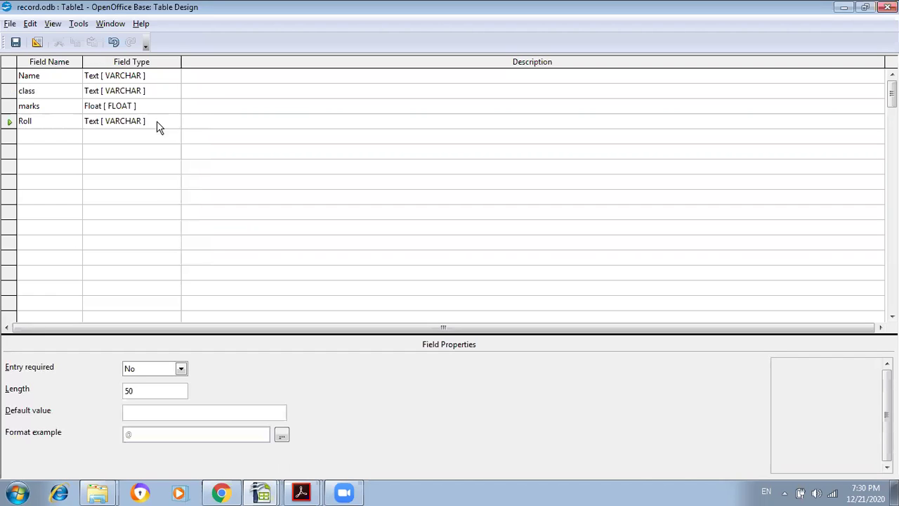
{"action": "left_click", "coordinate": [156, 121]}
{"action": "left_click", "coordinate": [175, 121]}
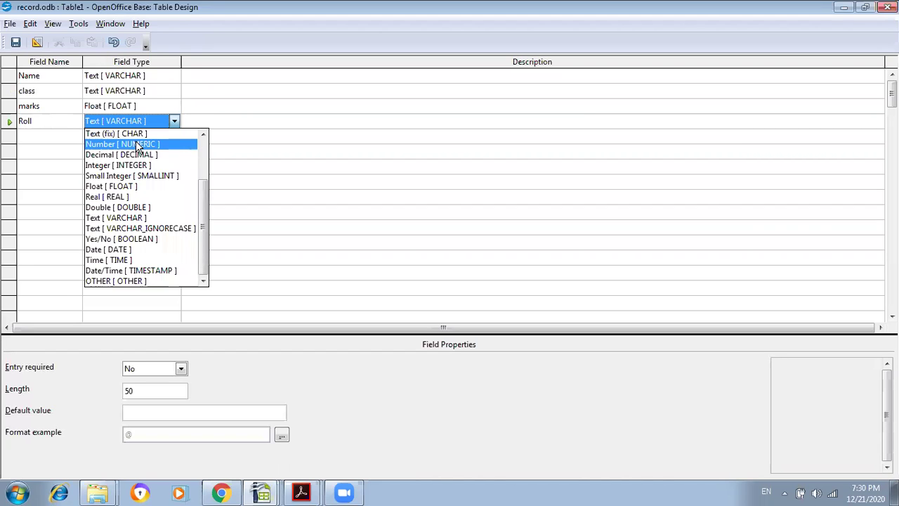
{"action": "left_click", "coordinate": [138, 144]}
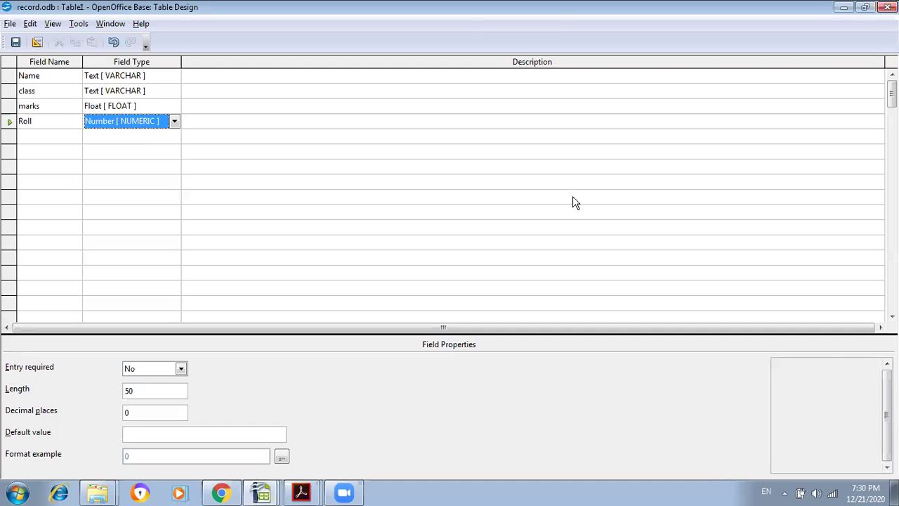
{"action": "left_click", "coordinate": [511, 124]}
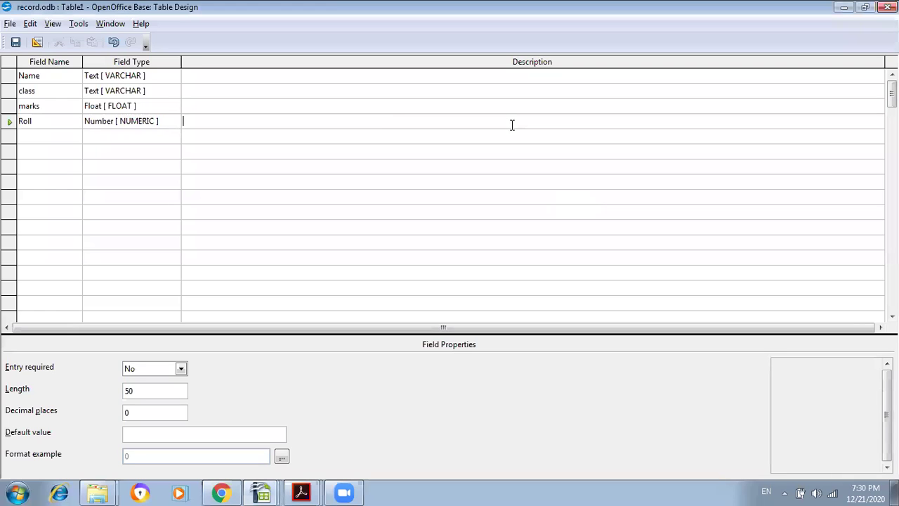
Step: Save the table as index, have a primary key created for it, and close the table design
{"action": "left_click", "coordinate": [15, 43]}
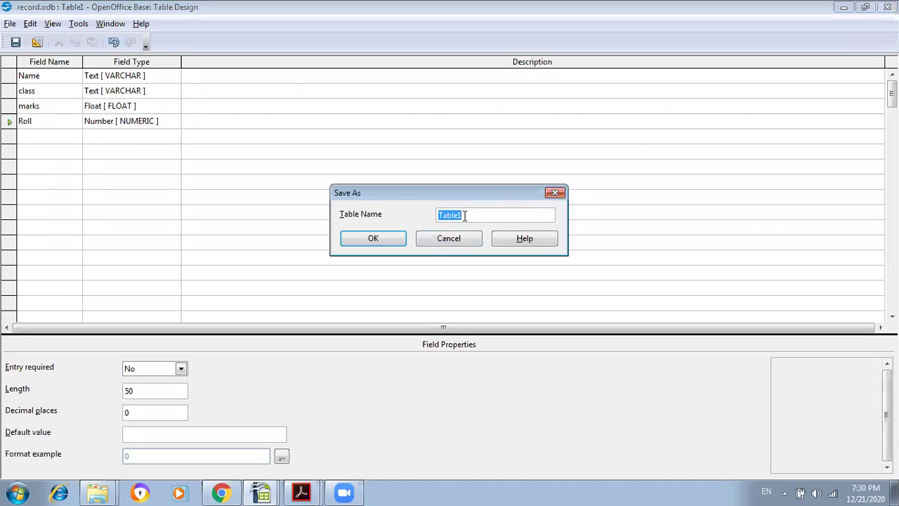
{"action": "type", "text": "index"}
{"action": "left_click", "coordinate": [379, 241]}
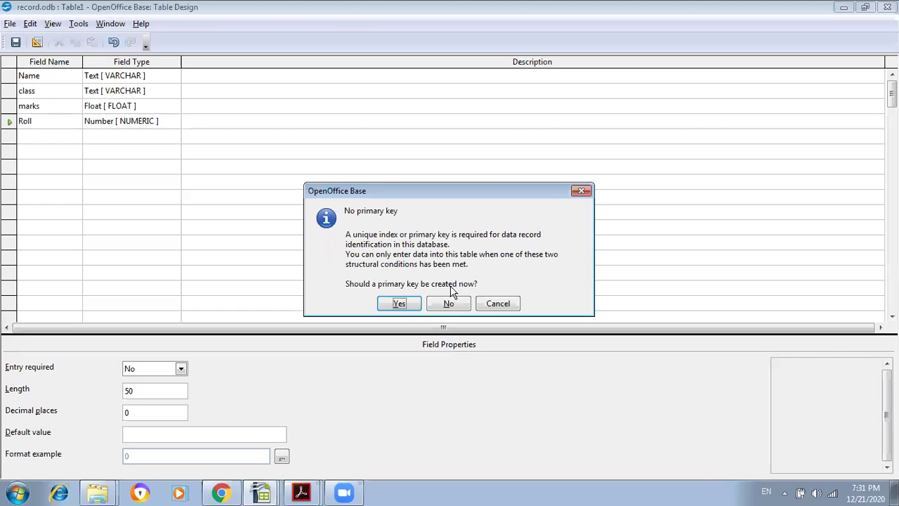
{"action": "left_click", "coordinate": [399, 303]}
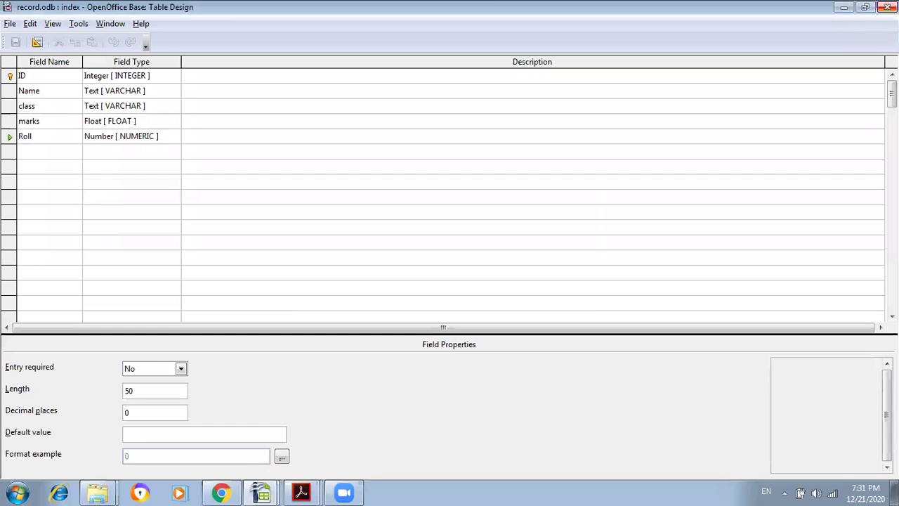
{"action": "left_click", "coordinate": [888, 7]}
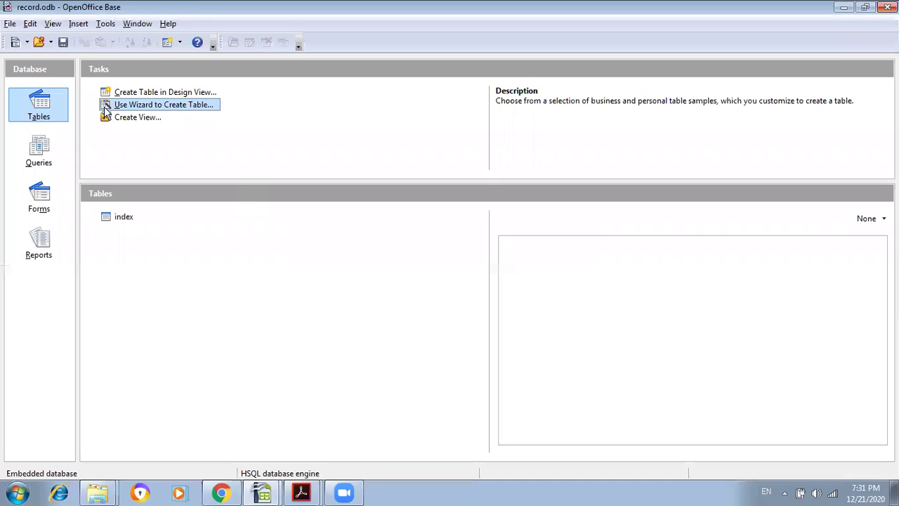
Step: Enter the first record in the index table with ID 101, the student's name, class 10, marks 56 and Roll 2
{"action": "double_click", "coordinate": [123, 216]}
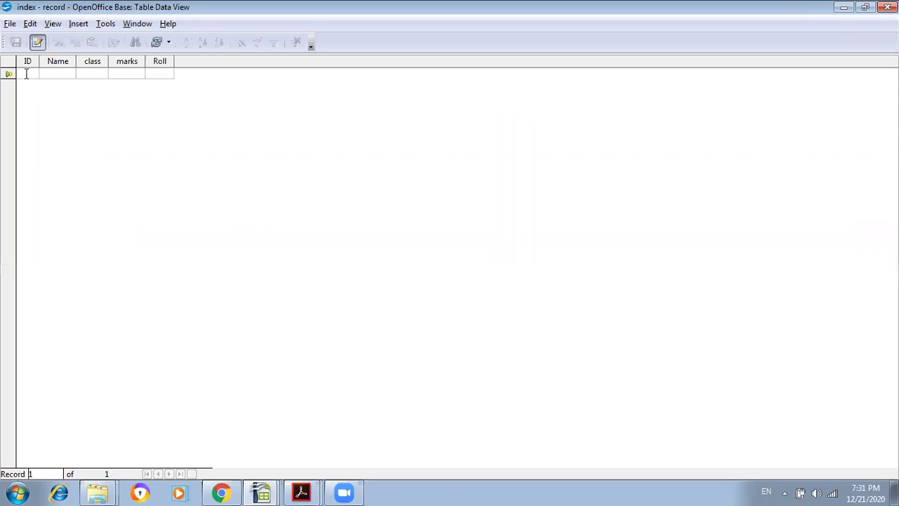
{"action": "type", "text": "101"}
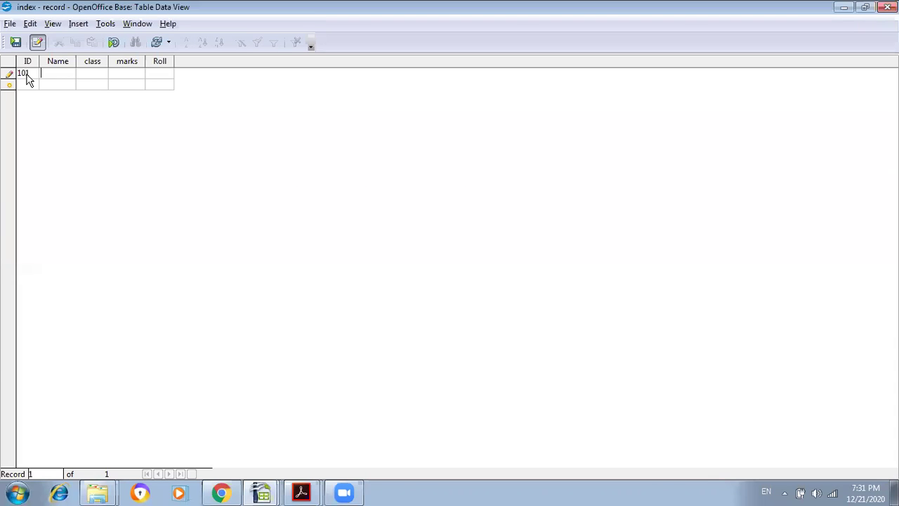
{"action": "type", "text": "kundan"}
{"action": "key", "text": "Tab"}
{"action": "type", "text": "10"}
{"action": "type", "text": "56"}
{"action": "key", "text": "Tab"}
{"action": "type", "text": "2"}
Step: Enter a second record with ID 102, the student's name, class 9, marks 58 and Roll 5
{"action": "left_click", "coordinate": [26, 84]}
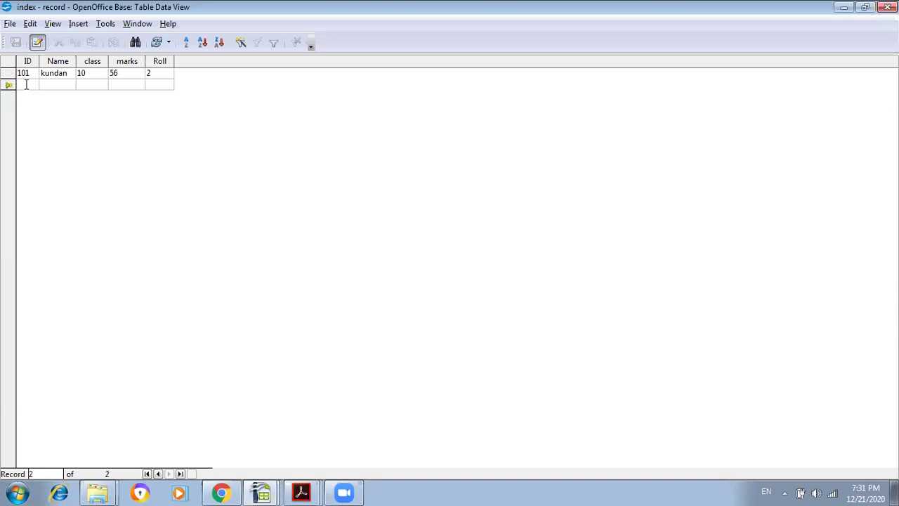
{"action": "type", "text": "102"}
{"action": "left_click", "coordinate": [59, 83]}
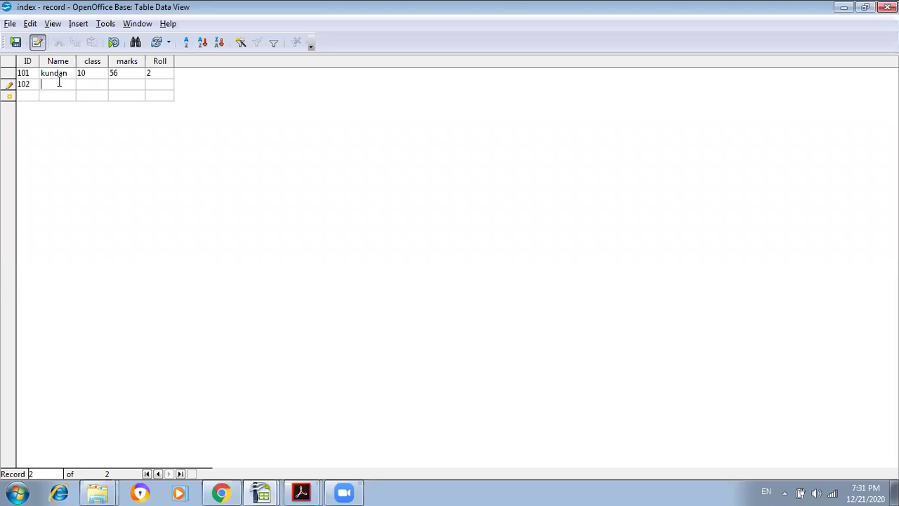
{"action": "type", "text": "v"}
{"action": "type", "text": "arun"}
{"action": "type", "text": "9"}
{"action": "key", "text": "Tab"}
{"action": "type", "text": "58"}
{"action": "key", "text": "Tab"}
{"action": "type", "text": "5"}
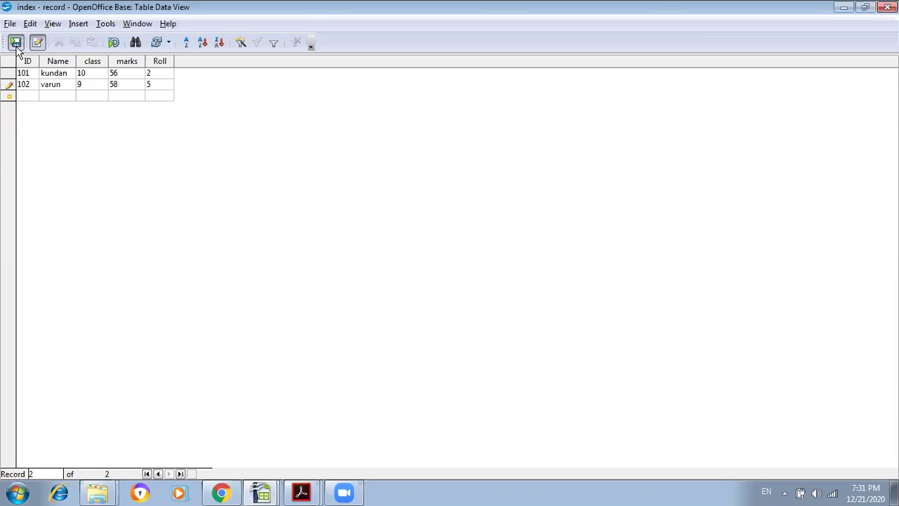
Step: Save the current record, then close the table and the record database, discarding the pending document changes
{"action": "left_click", "coordinate": [15, 43]}
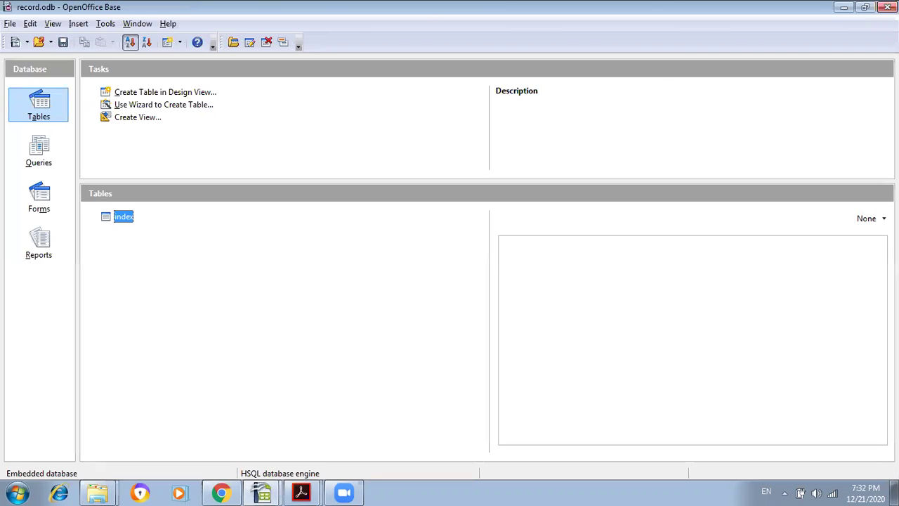
{"action": "left_click", "coordinate": [888, 7]}
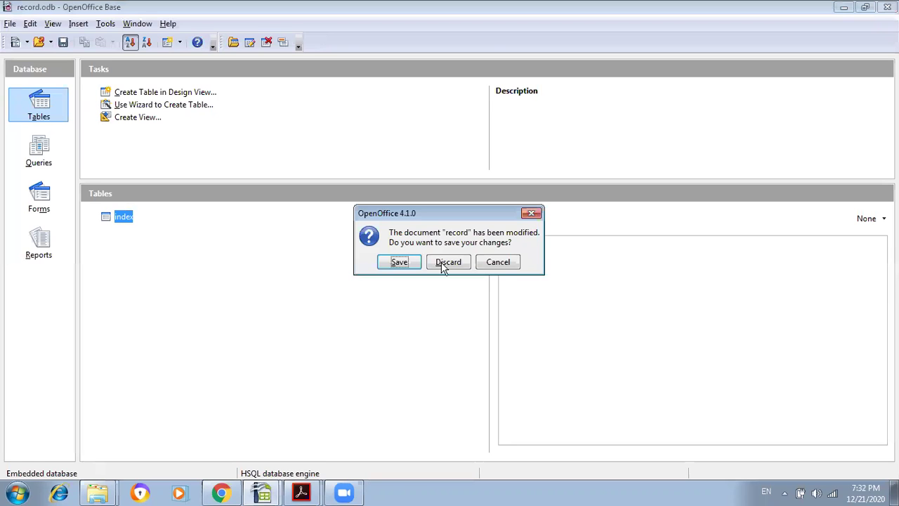
{"action": "left_click", "coordinate": [444, 267]}
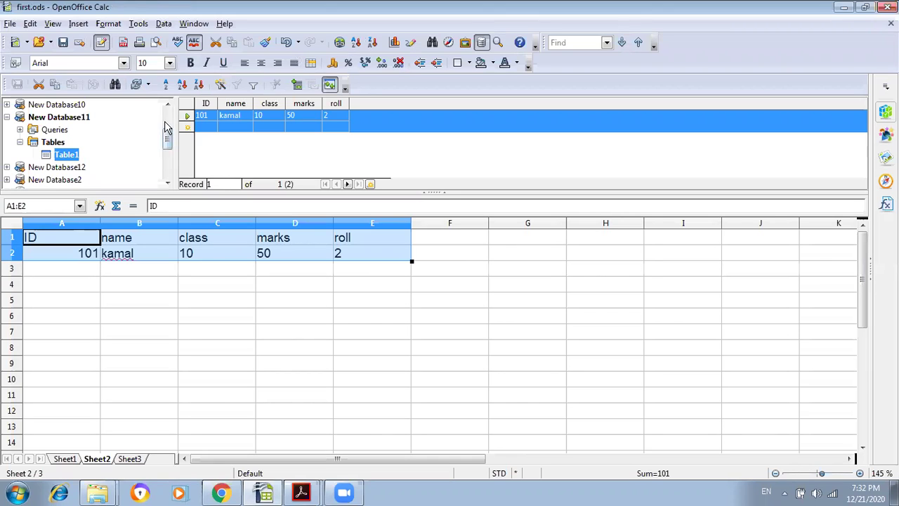
Step: Find the registered record database in the data source list and expand it to its tables
{"action": "scroll", "coordinate": [166, 129], "scroll_direction": "up", "scroll_amount": 2}
{"action": "left_click_drag", "start_coordinate": [166, 134], "coordinate": [163, 176]}
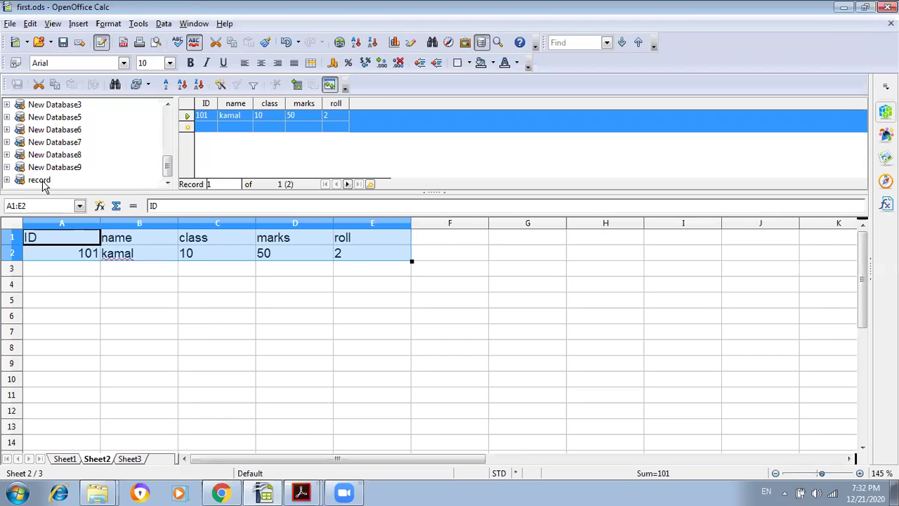
{"action": "left_click", "coordinate": [6, 182]}
{"action": "scroll", "coordinate": [169, 179], "scroll_direction": "down", "scroll_amount": 1}
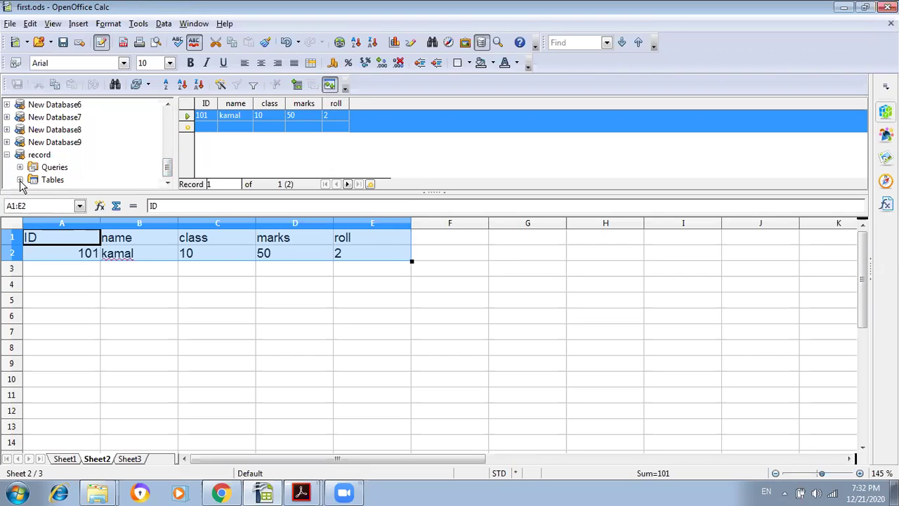
{"action": "left_click", "coordinate": [20, 181]}
{"action": "scroll", "coordinate": [67, 184], "scroll_direction": "down", "scroll_amount": 1}
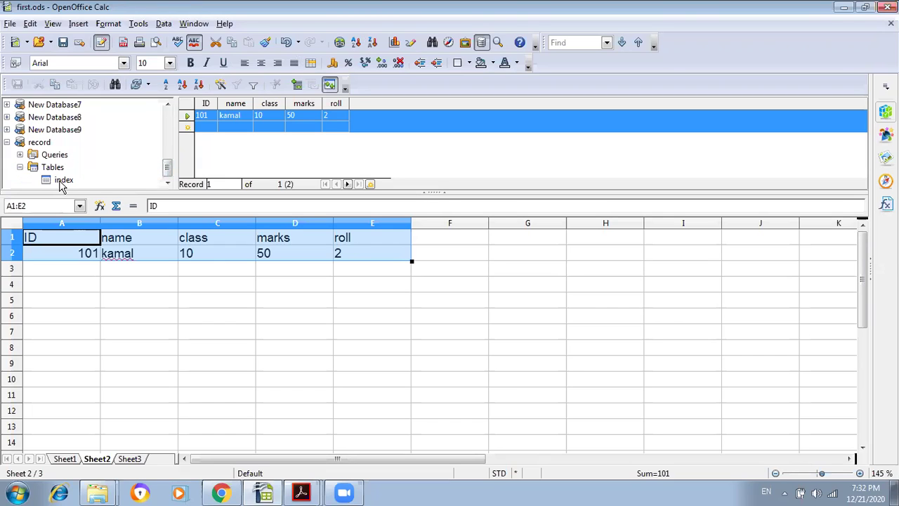
Step: Open the index table, select all its records, and insert them with their column headings into Sheet2 from cell A1
{"action": "left_click", "coordinate": [62, 182]}
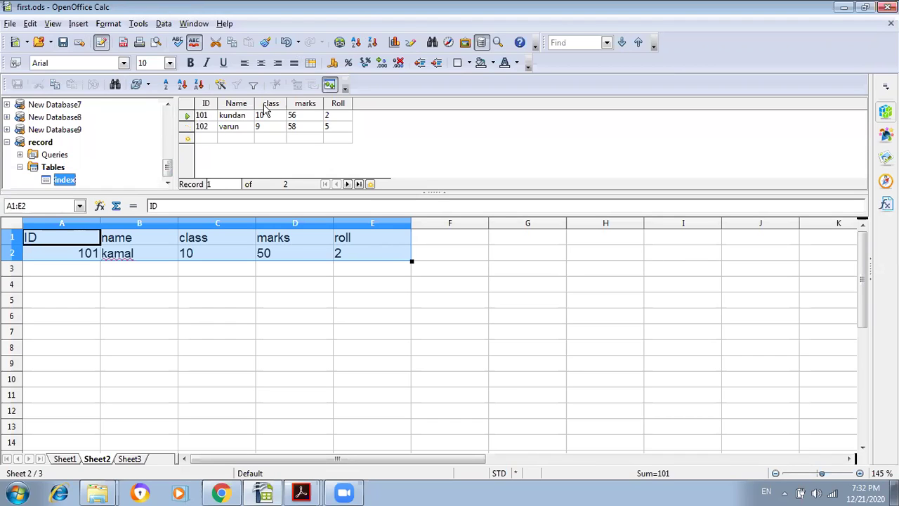
{"action": "left_click", "coordinate": [190, 106]}
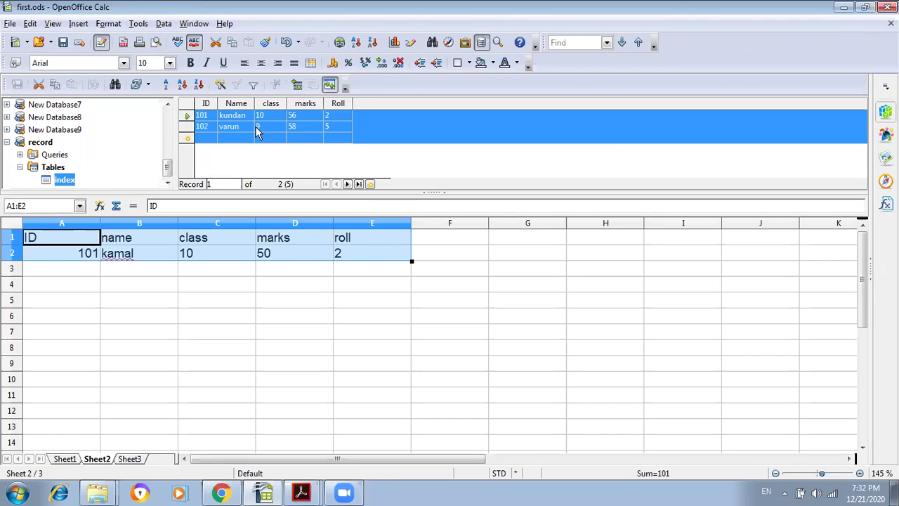
{"action": "left_click", "coordinate": [297, 85]}
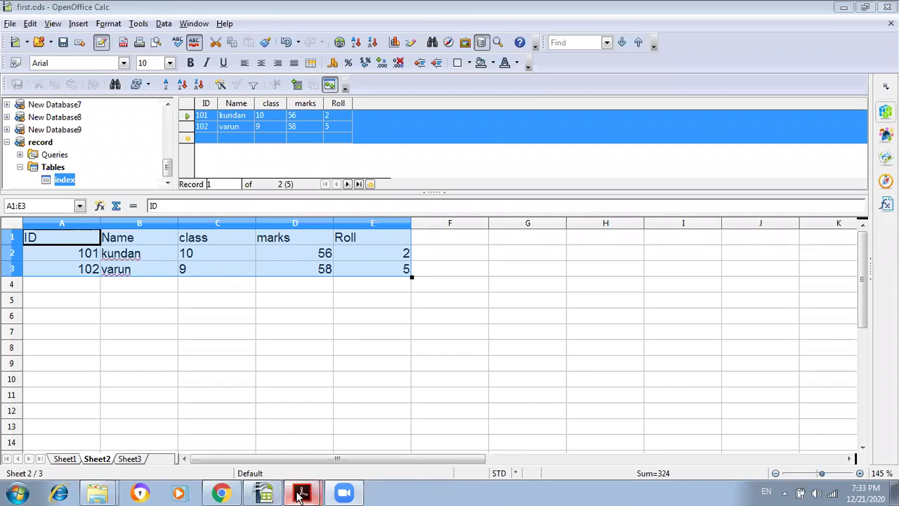
Step: Switch to Electronic Spreadsheet(Advanced).pdf in Acrobat Reader and read from the database registration section on to the activity and end-of-session questions
{"action": "mouse_move", "coordinate": [300, 492]}
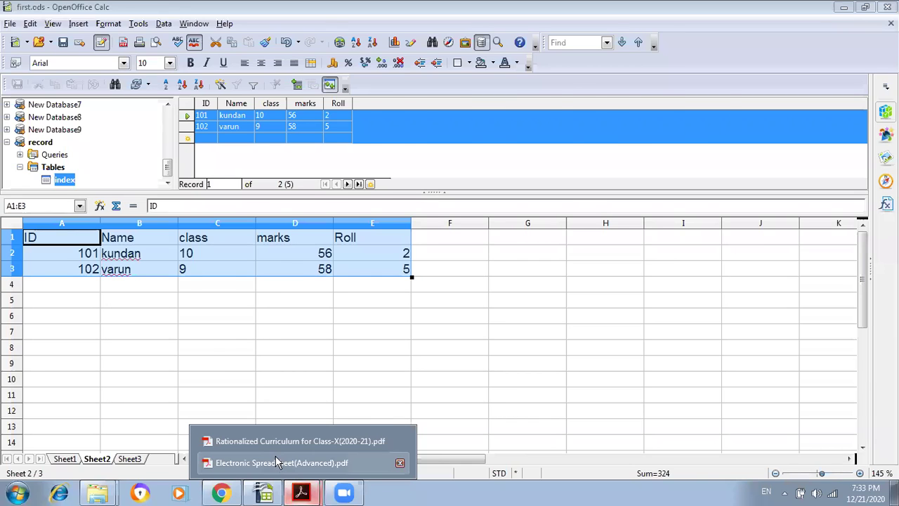
{"action": "left_click", "coordinate": [278, 462]}
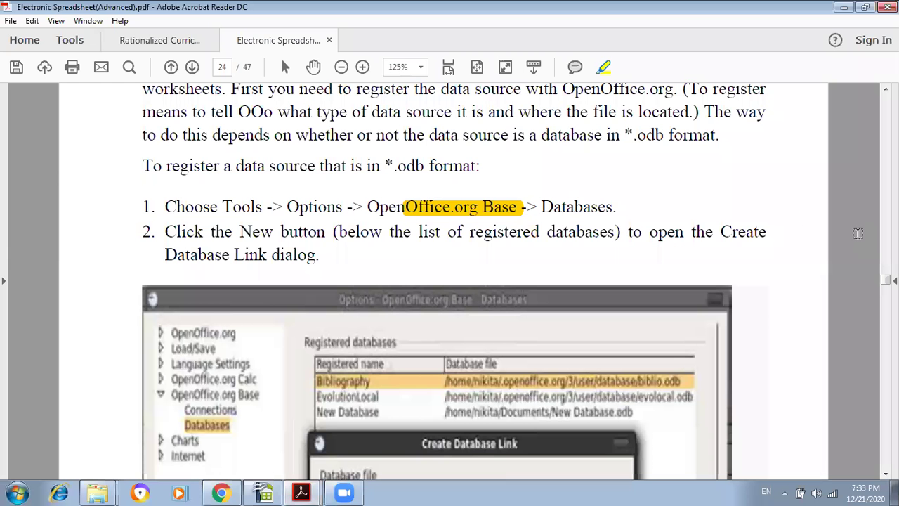
{"action": "scroll", "coordinate": [857, 233], "scroll_direction": "down", "scroll_amount": 1}
{"action": "scroll", "coordinate": [857, 233], "scroll_direction": "down", "scroll_amount": 5}
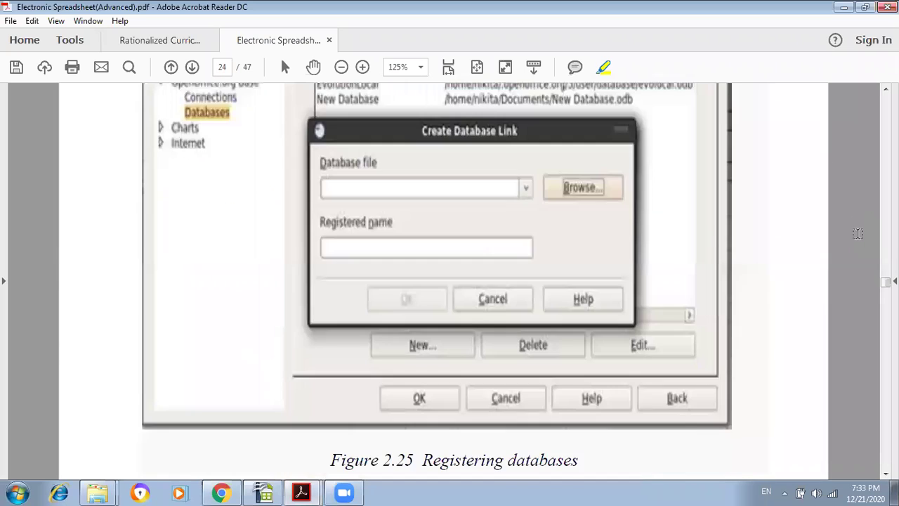
{"action": "scroll", "coordinate": [857, 233], "scroll_direction": "down", "scroll_amount": 3}
{"action": "scroll", "coordinate": [857, 233], "scroll_direction": "down", "scroll_amount": 8}
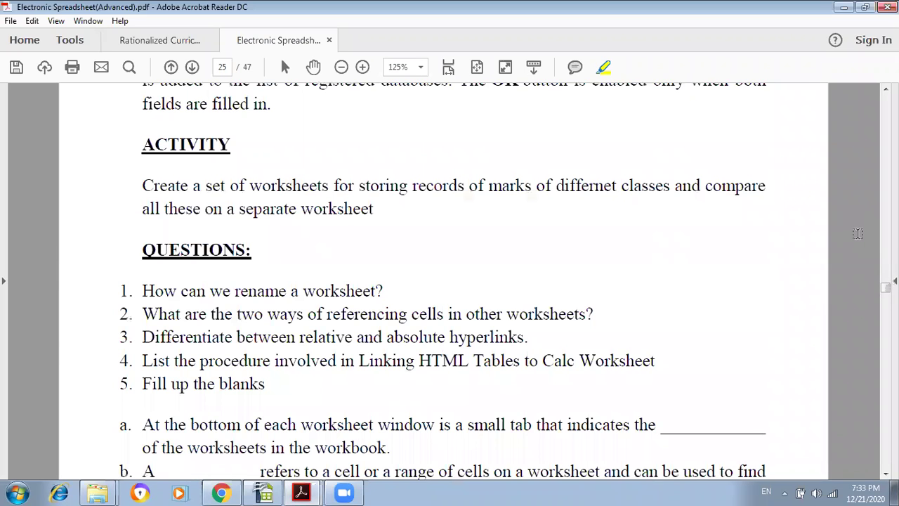
{"action": "scroll", "coordinate": [858, 234], "scroll_direction": "down", "scroll_amount": 1}
{"action": "scroll", "coordinate": [857, 233], "scroll_direction": "down", "scroll_amount": 2}
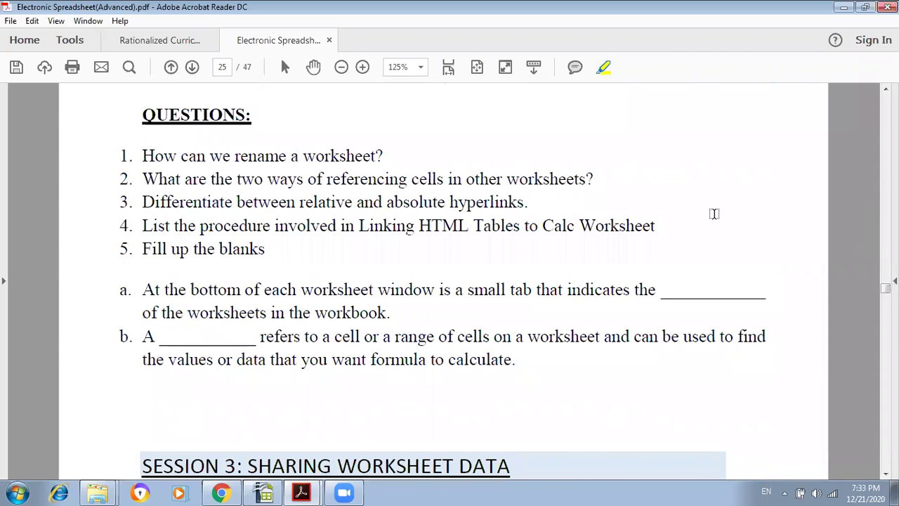